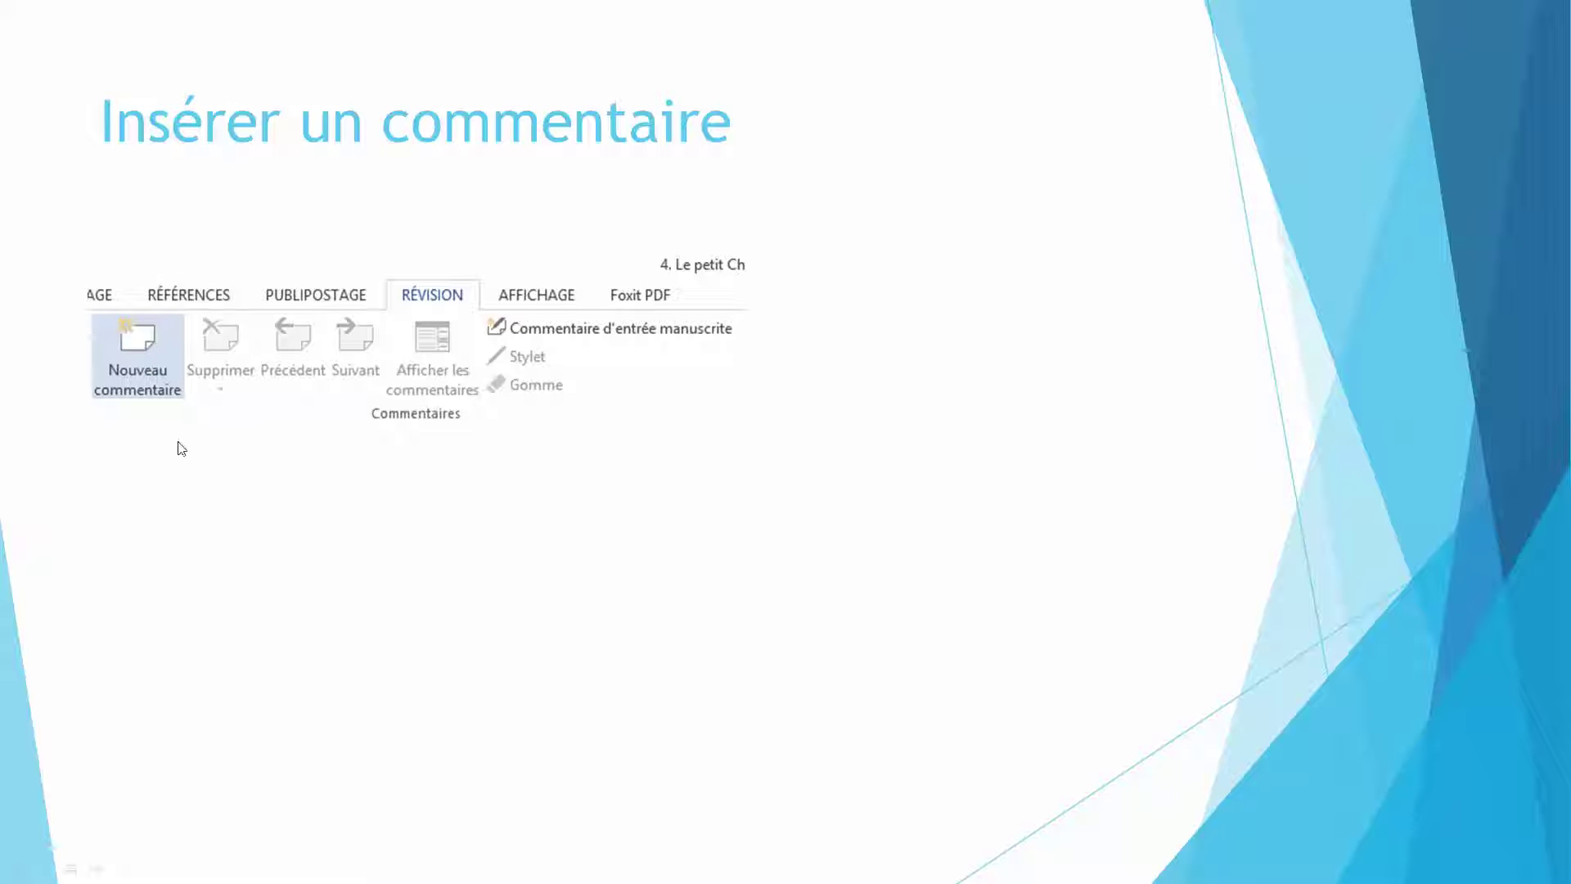
Step: Reveal the comment illustration on the slide and switch to the Word document "4. Le petit Chaperon Rouge - Brut"
click(158, 360)
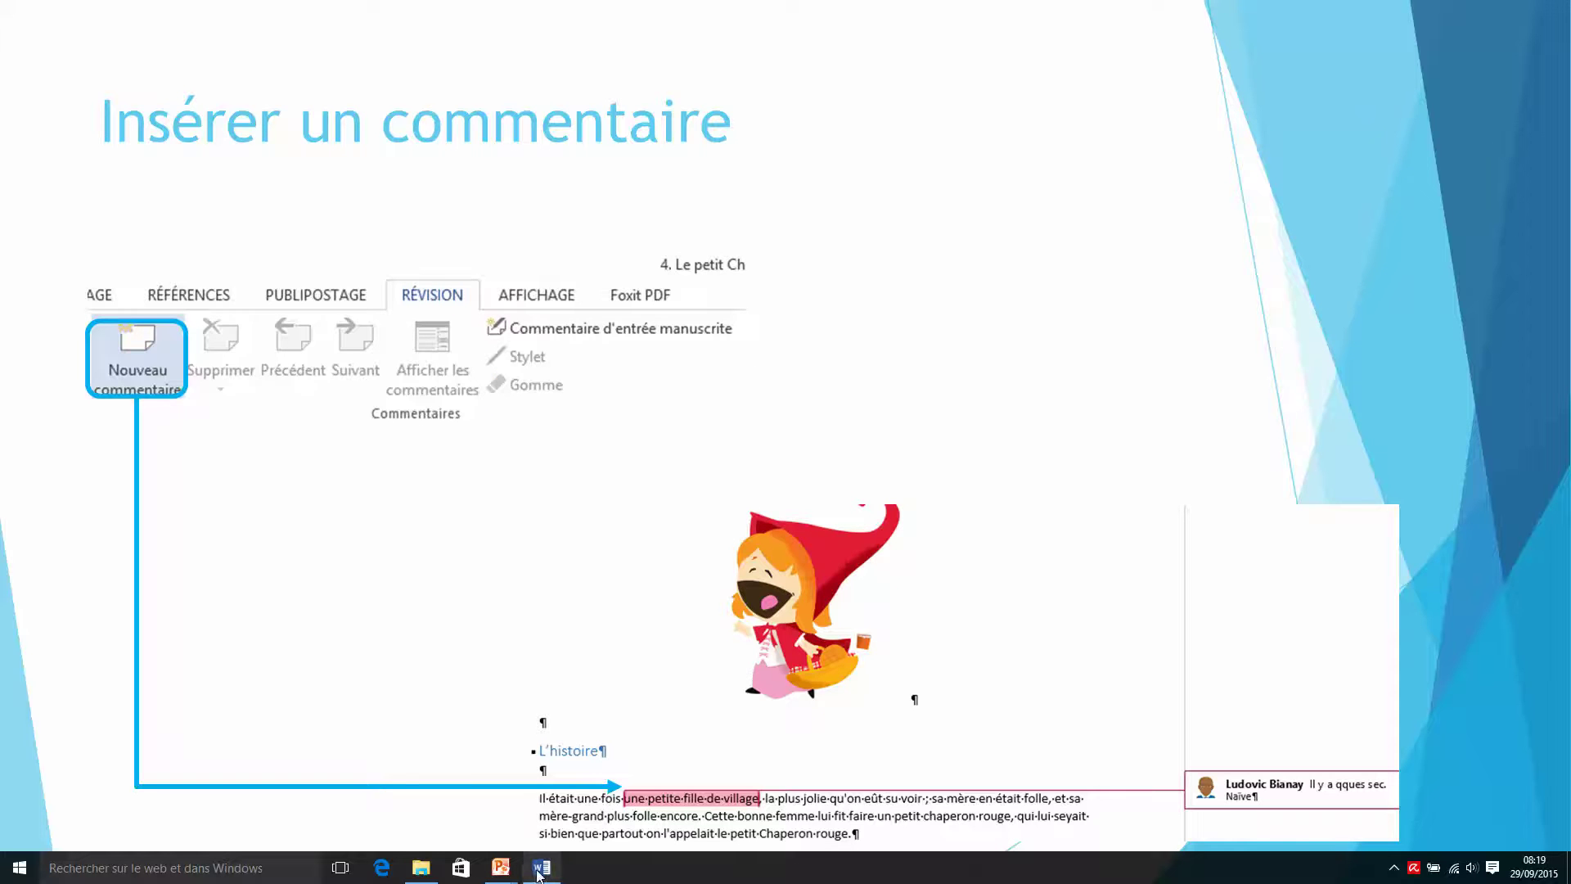
click(540, 868)
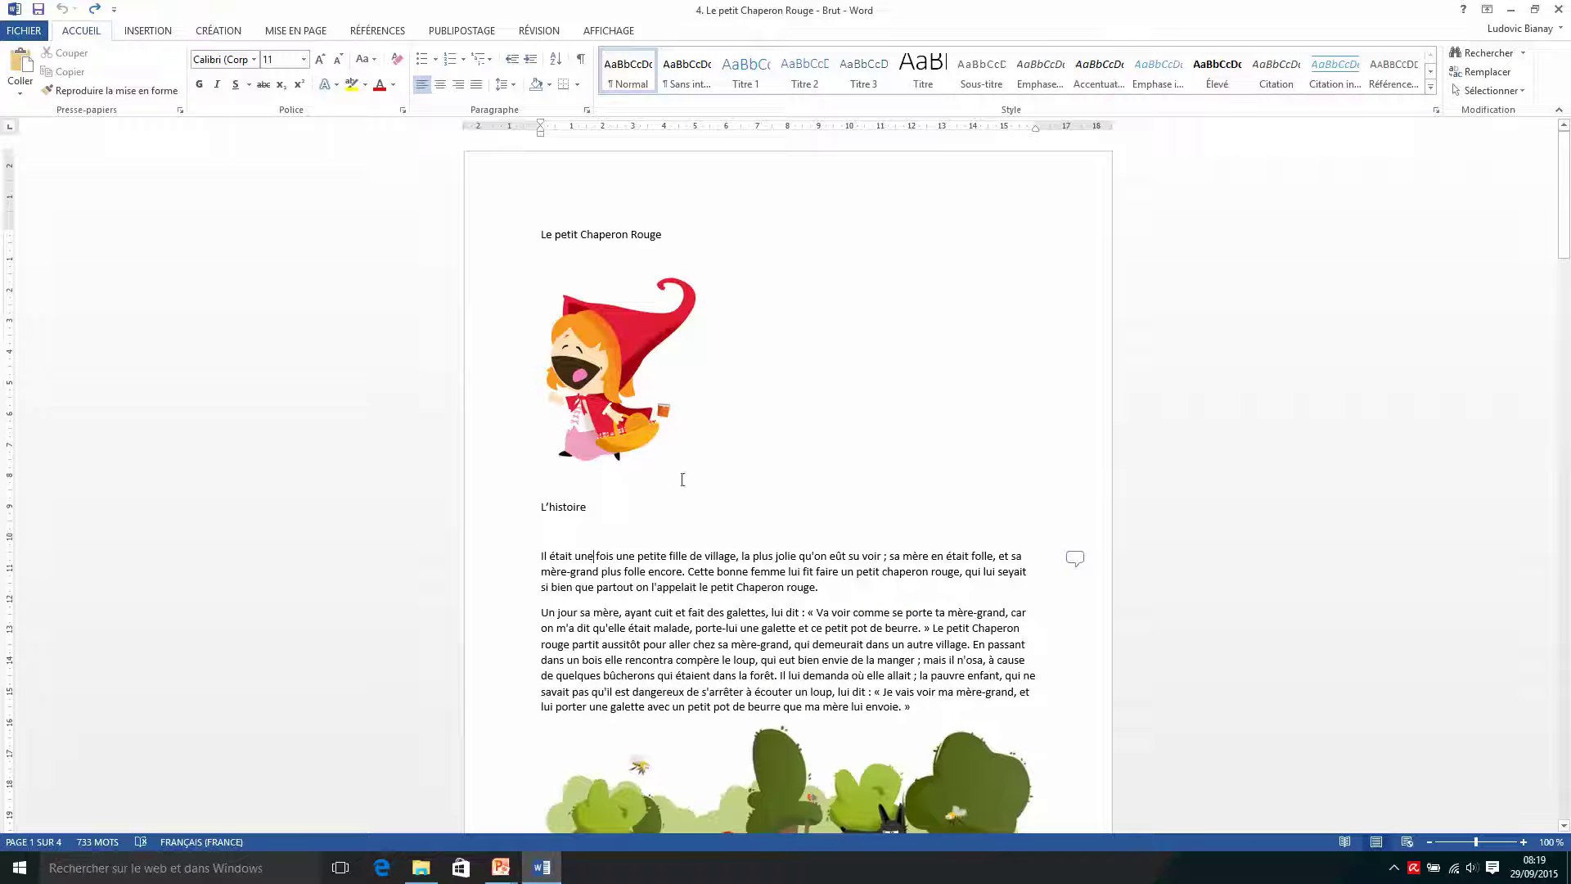
Step: Attach the comment "Couleur très voyante n'est ce pas ?" to the word "rouge" at the end of the first story paragraph
double_click(801, 587)
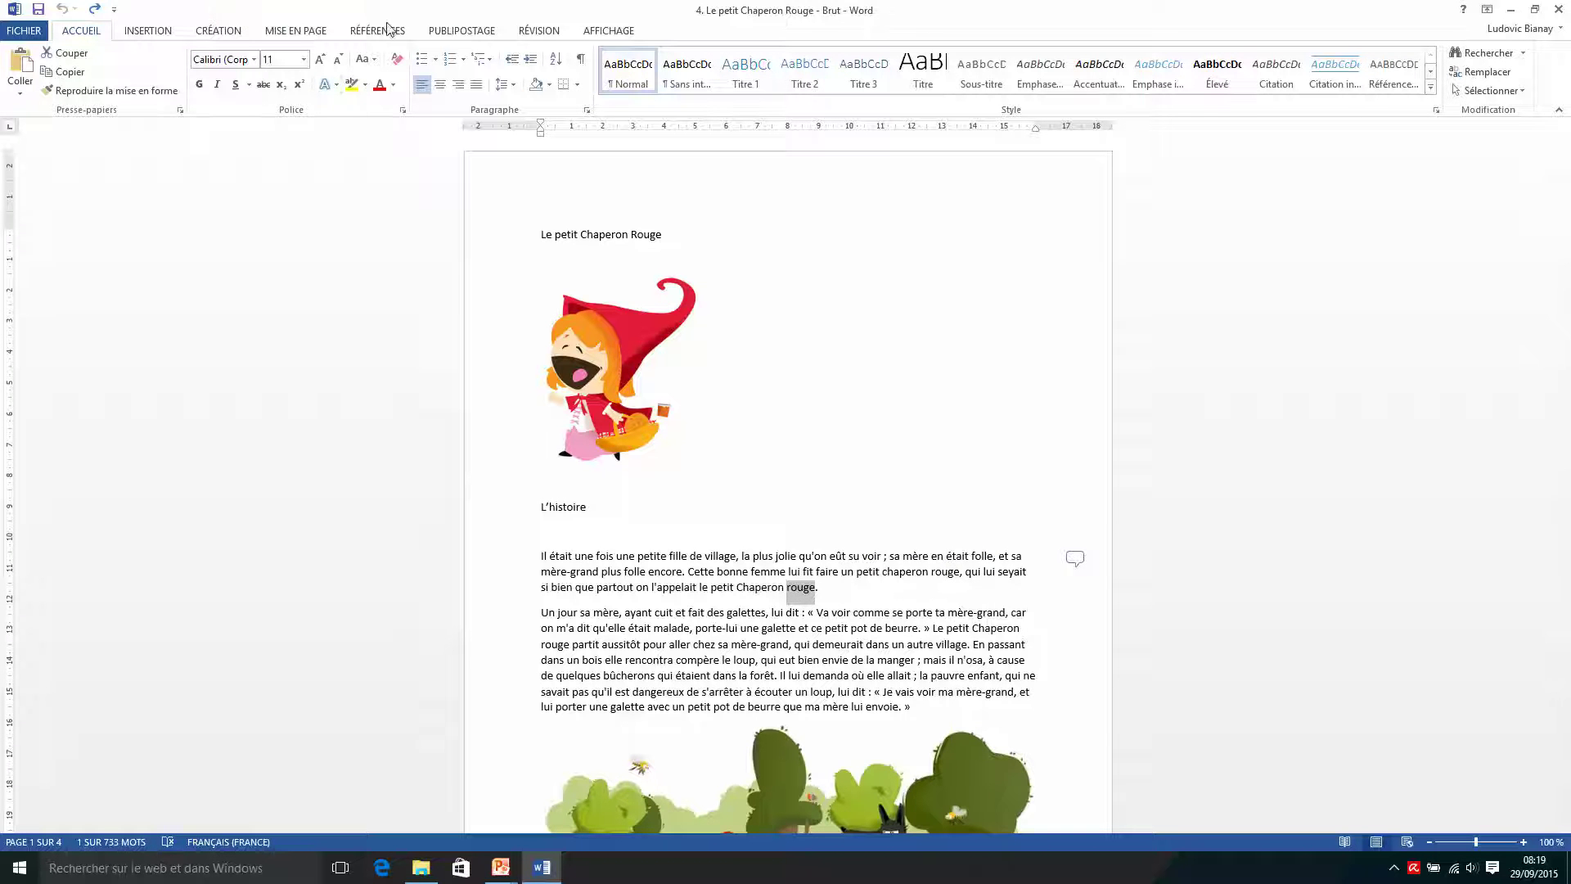
click(530, 36)
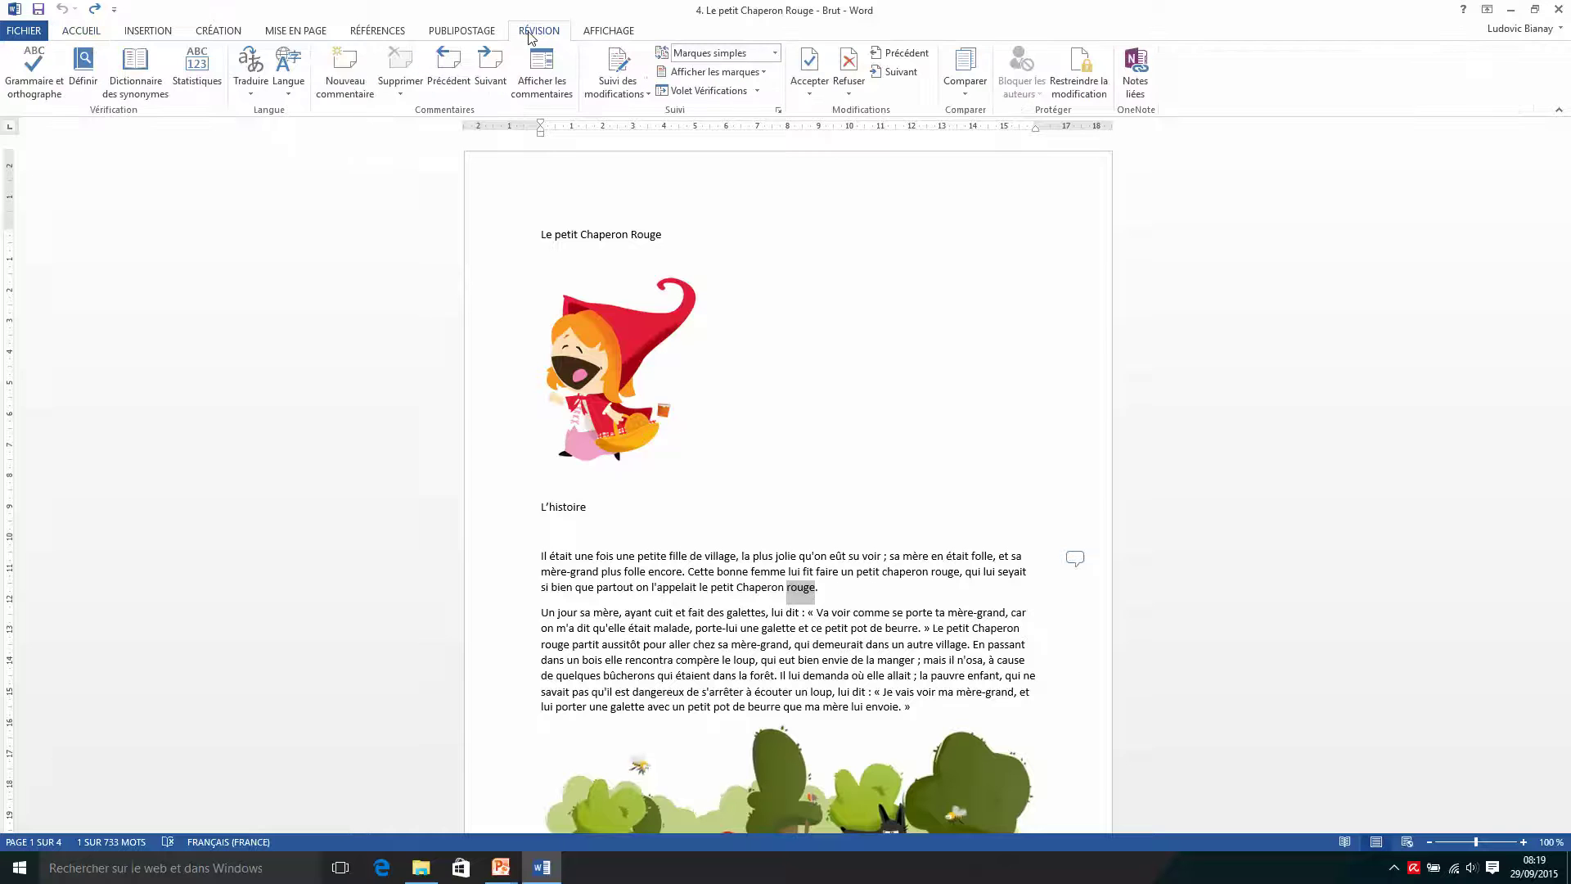
click(358, 74)
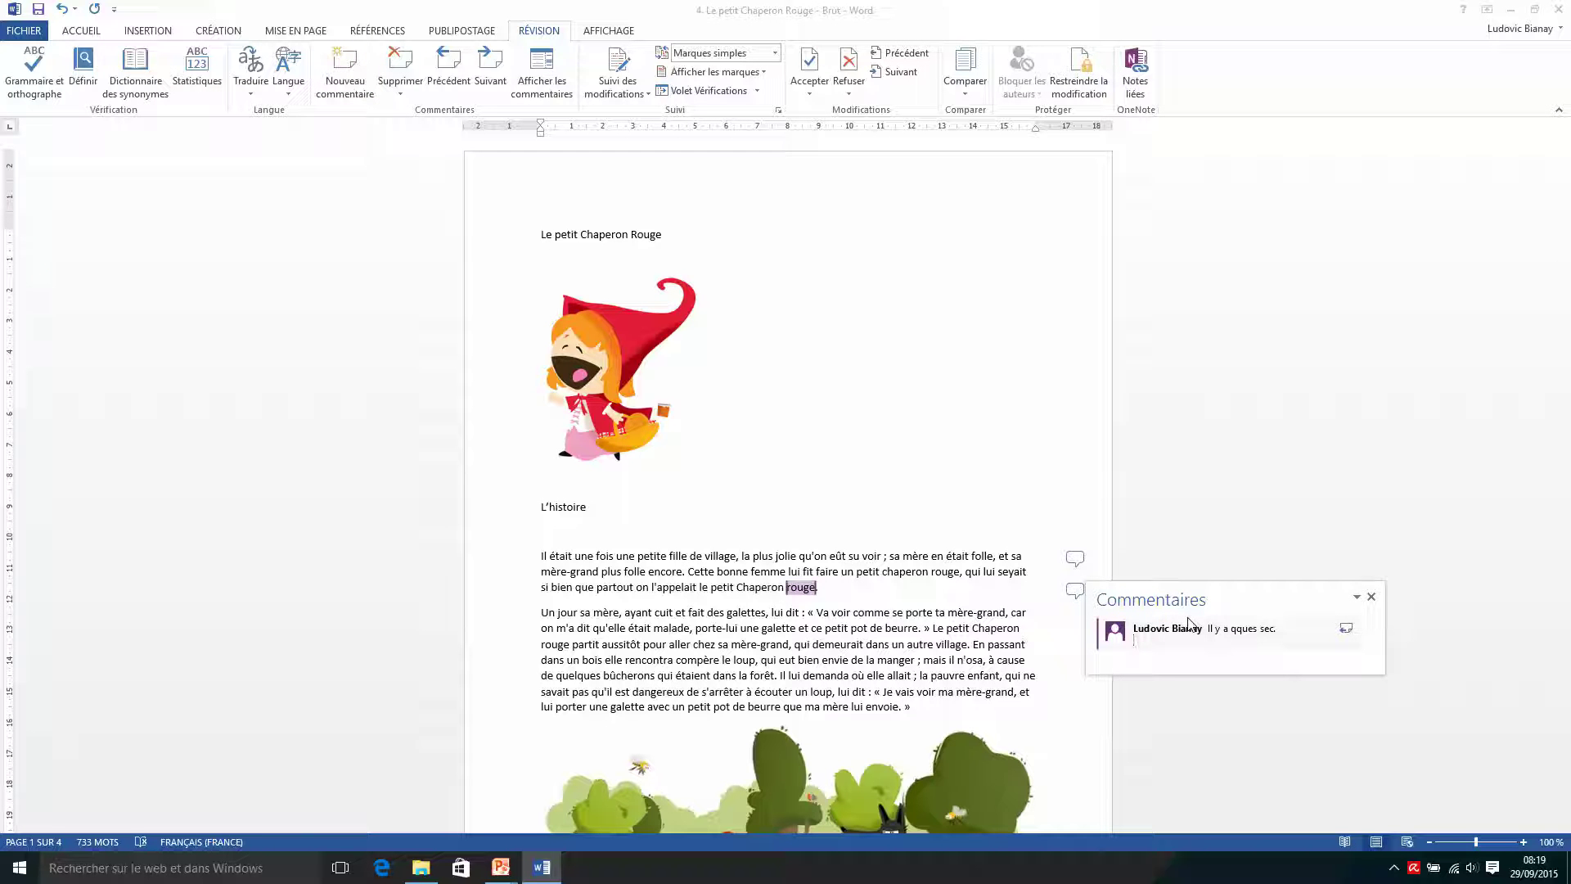
text(C)
text(ouleur très voyante n'est ce pas ?)
click(1228, 554)
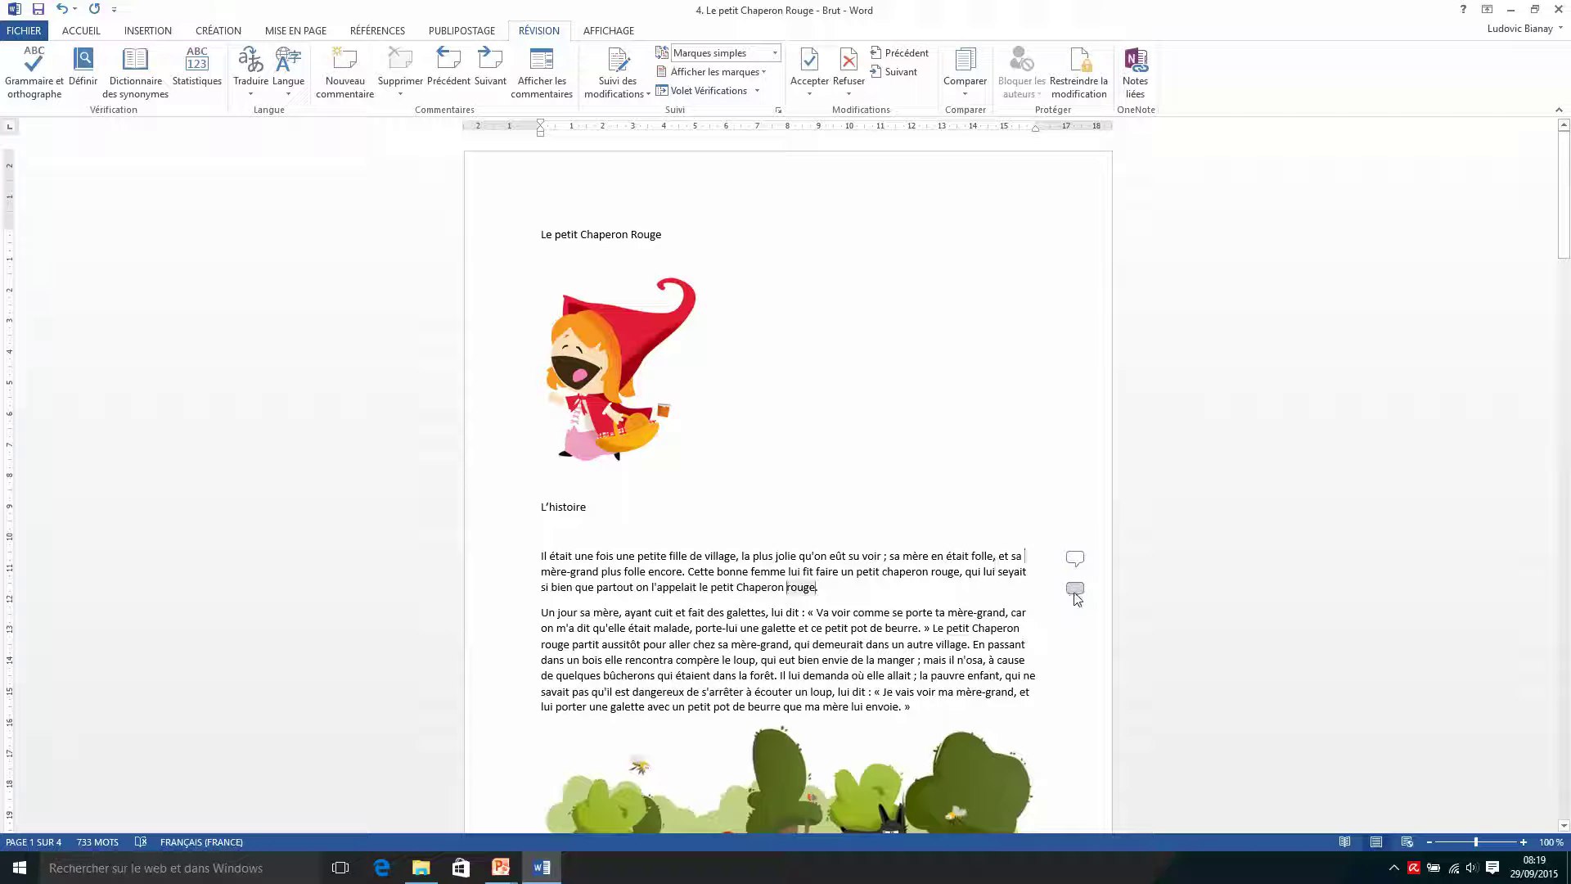
Step: Move back and forth between the document's comments to review the ones on "petite fille" and "rouge"
click(454, 69)
click(454, 69)
click(454, 70)
click(455, 69)
click(490, 73)
click(454, 70)
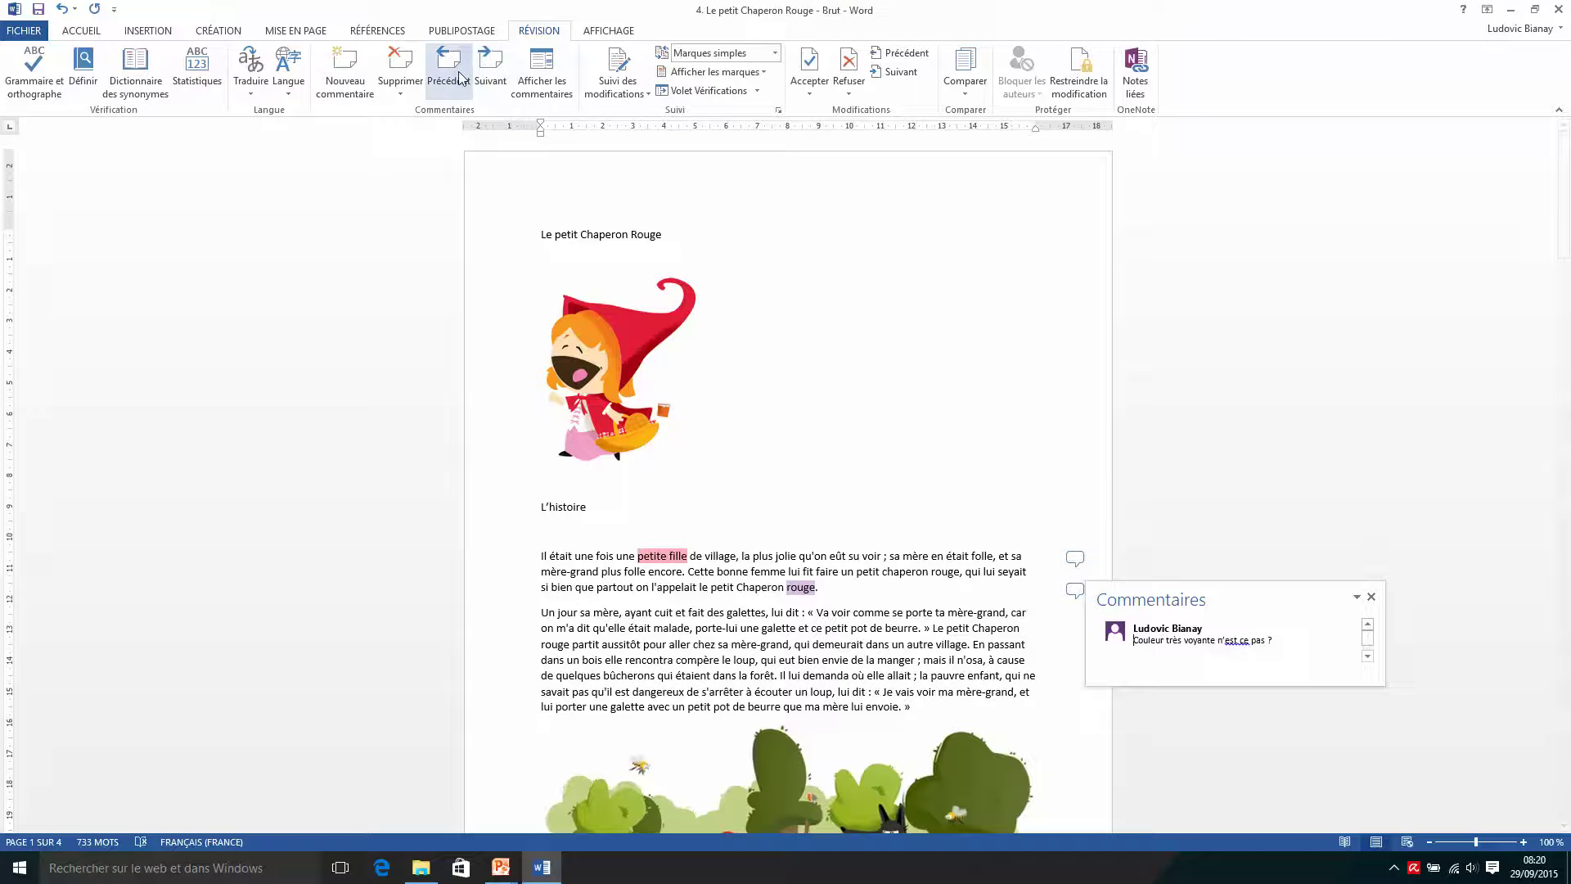
click(491, 76)
click(491, 76)
click(451, 70)
Step: Go to the comment on the word "rouge" and delete it
click(491, 78)
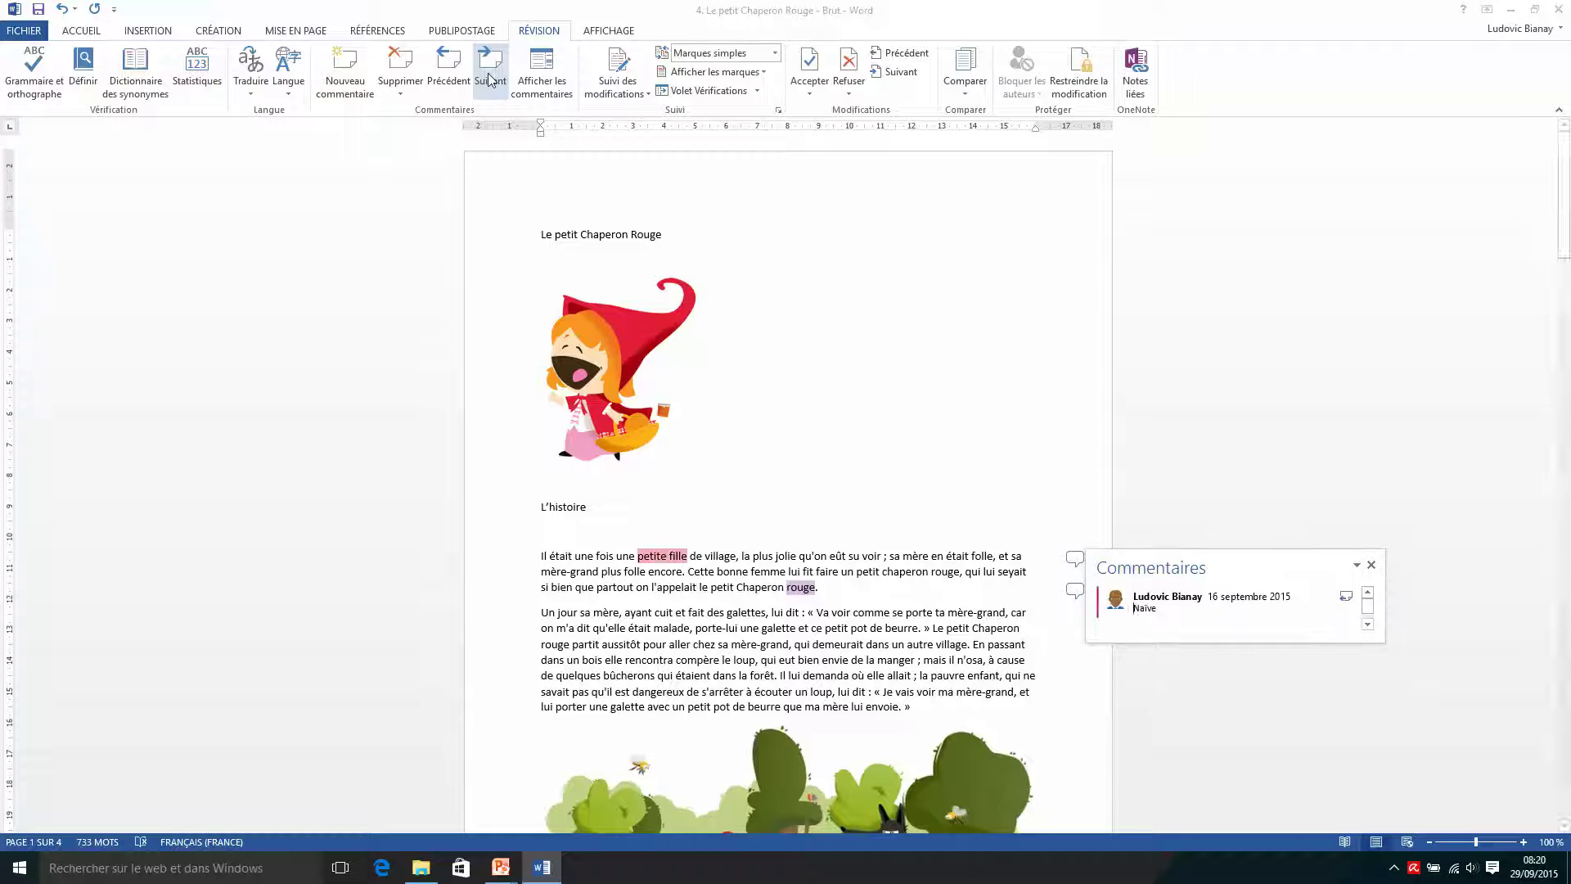
click(491, 78)
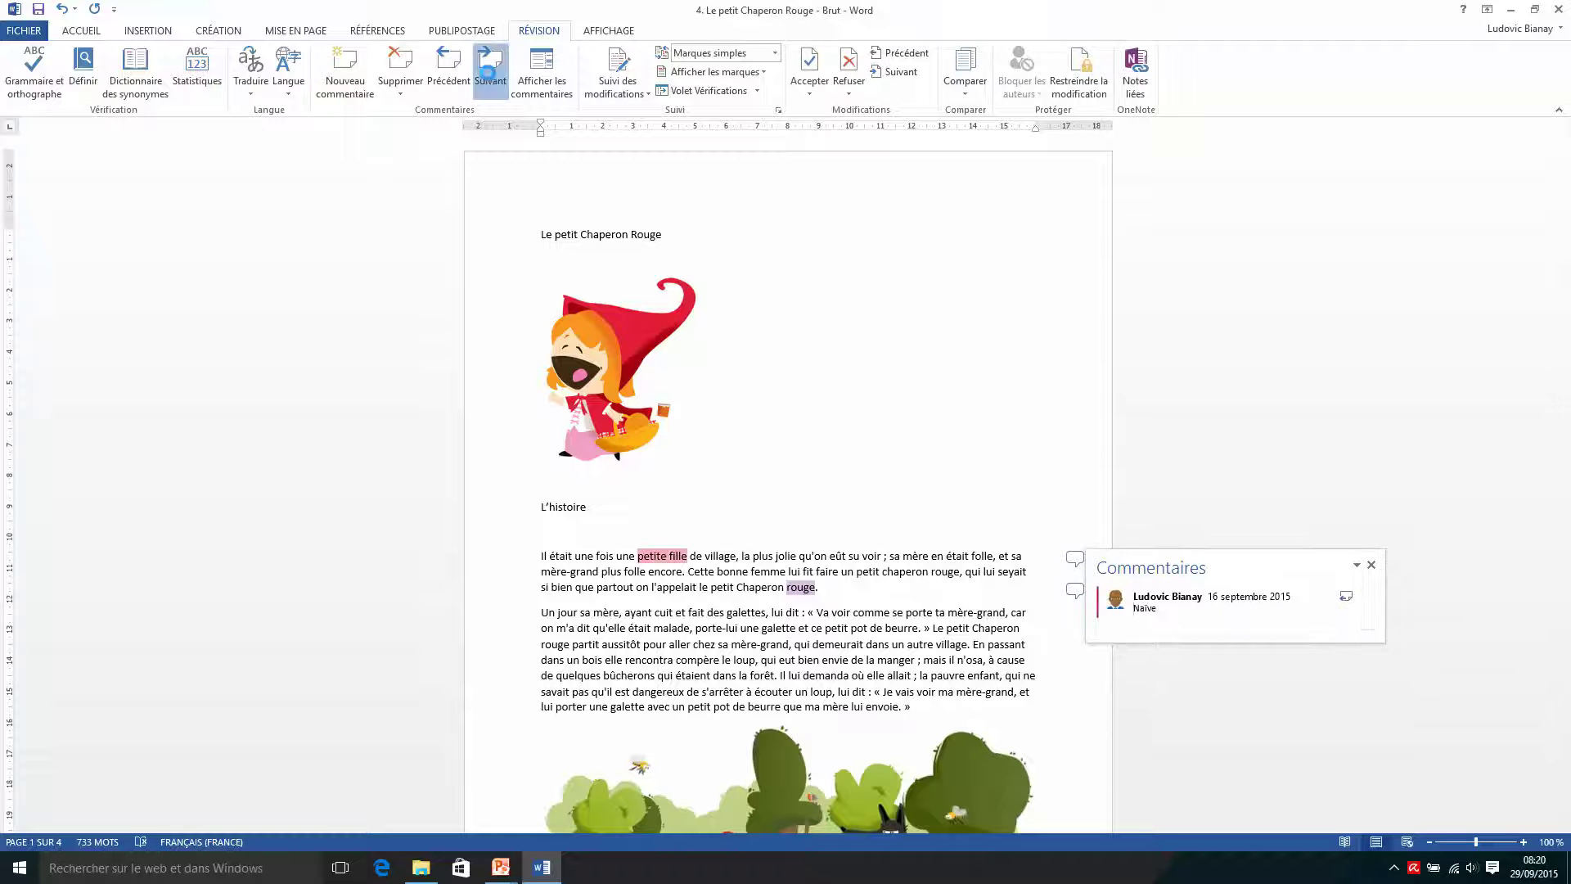
click(422, 72)
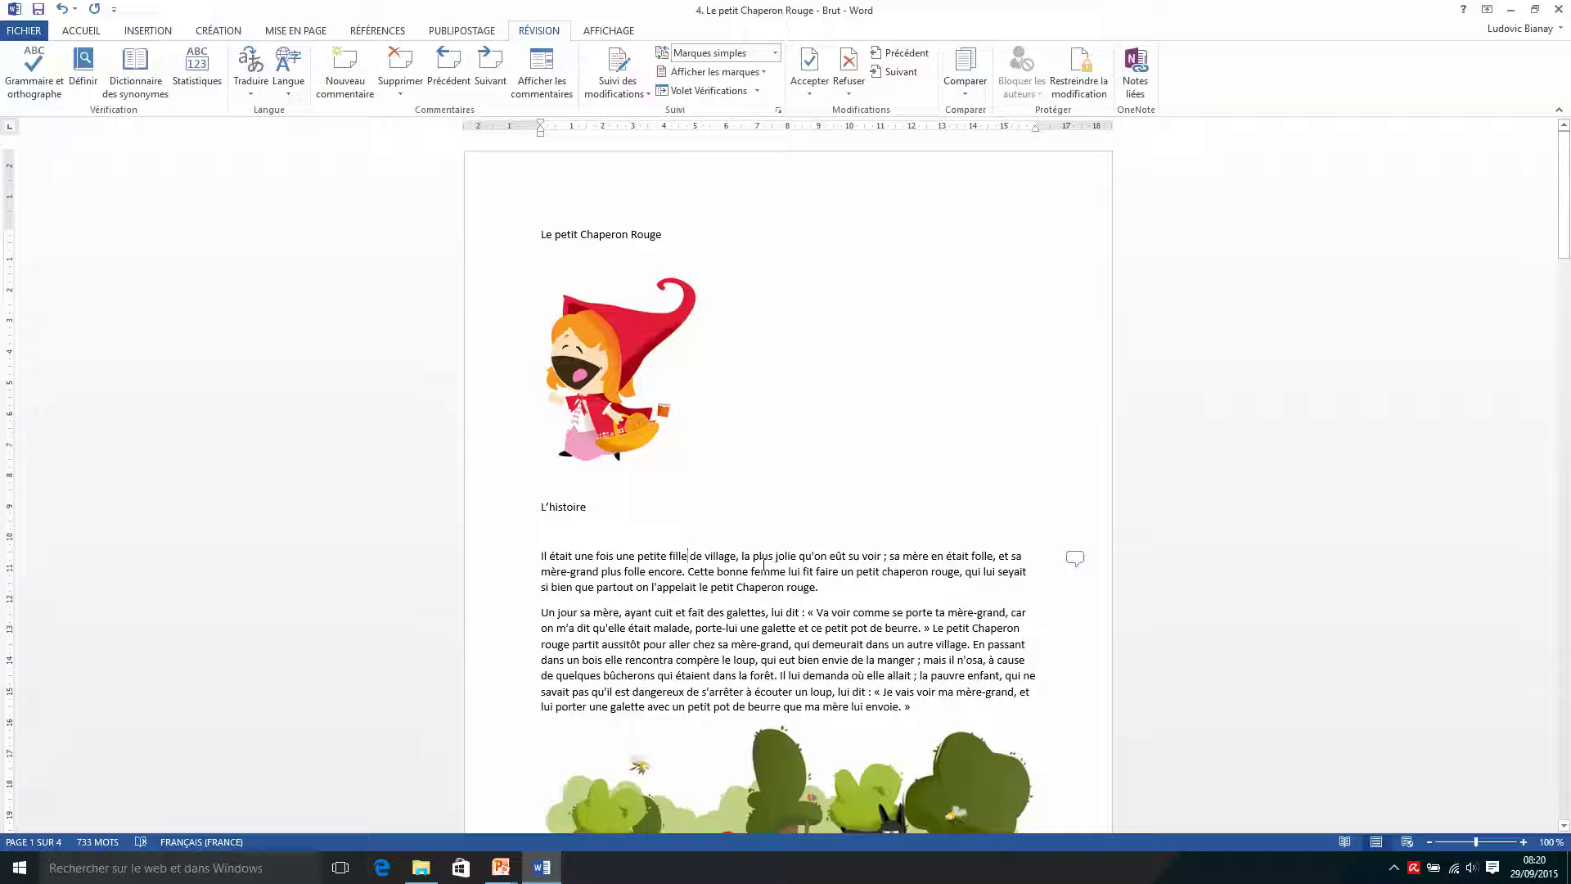
Step: Toggle the full comment display beside the page, examine the comment linked to "petite fille", and hide the comments again
click(546, 68)
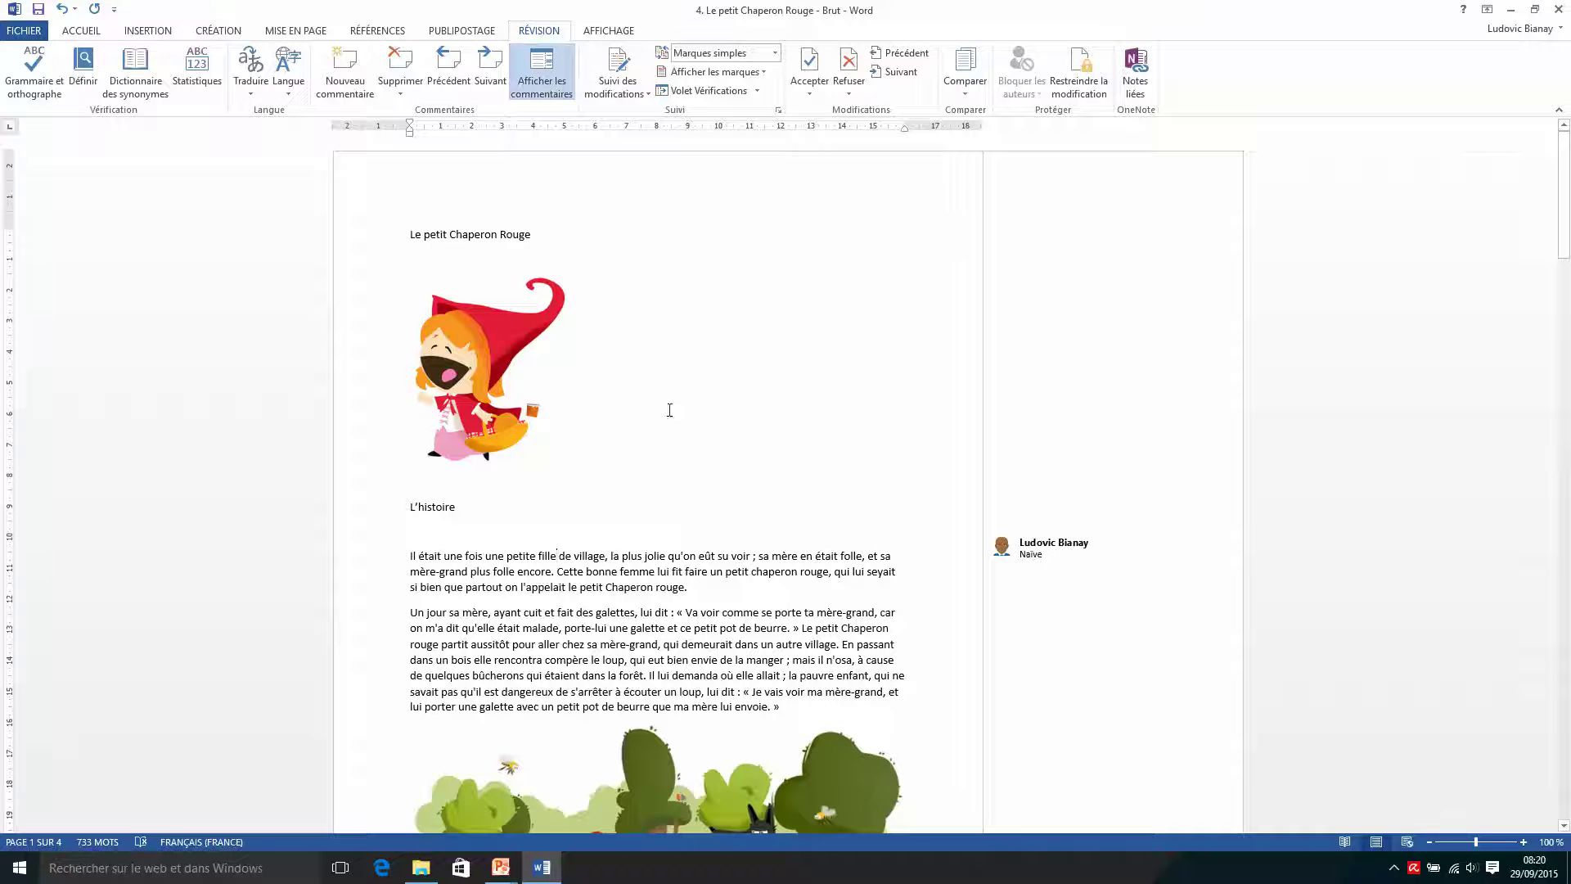
click(564, 99)
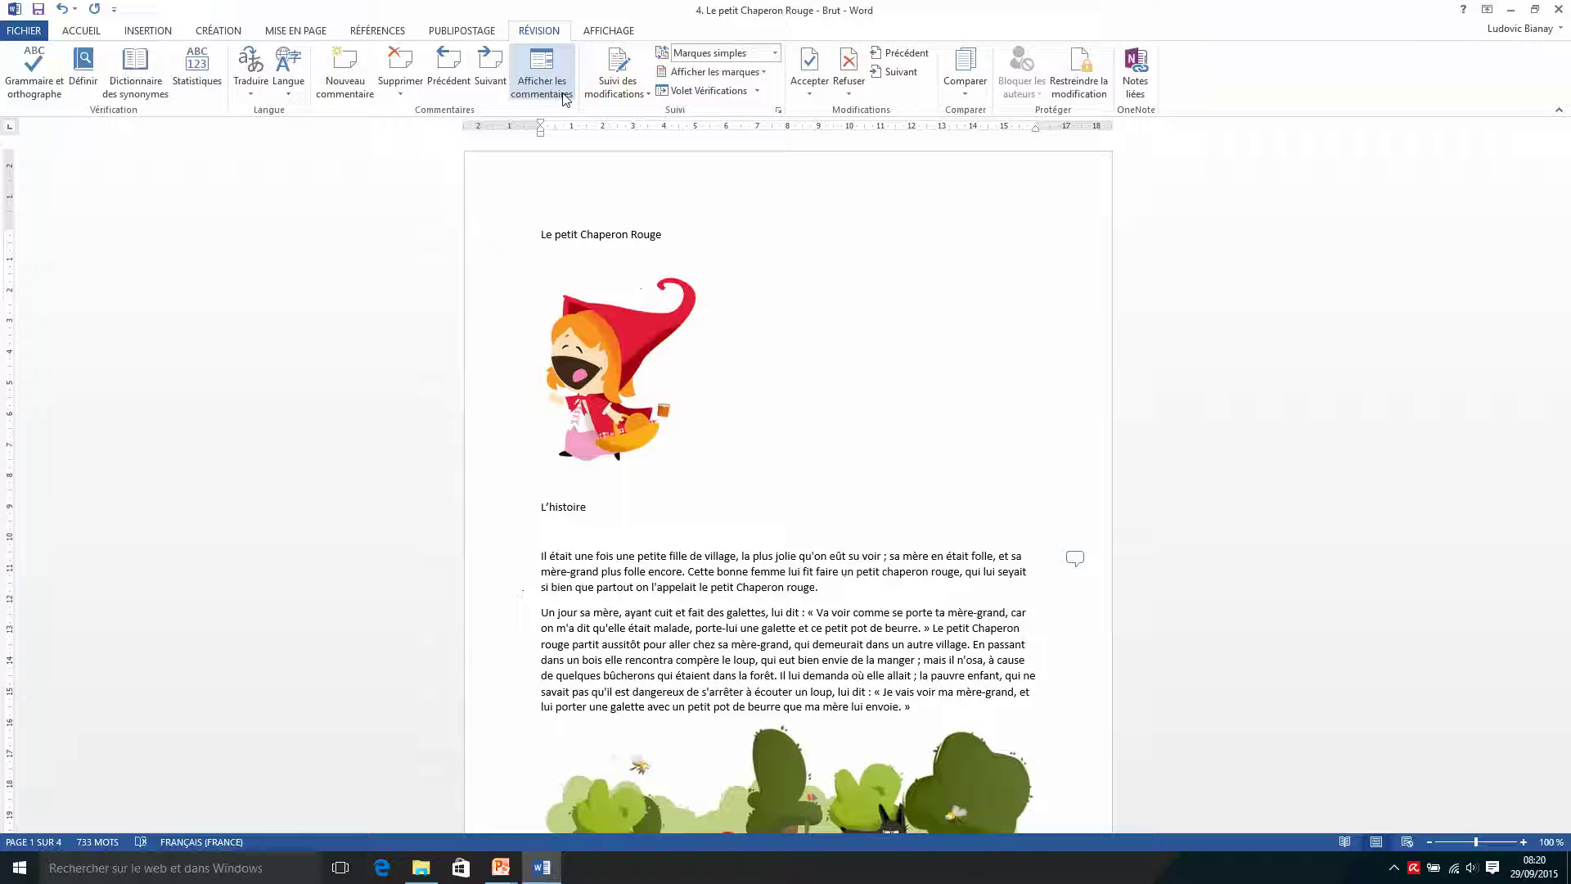
click(565, 99)
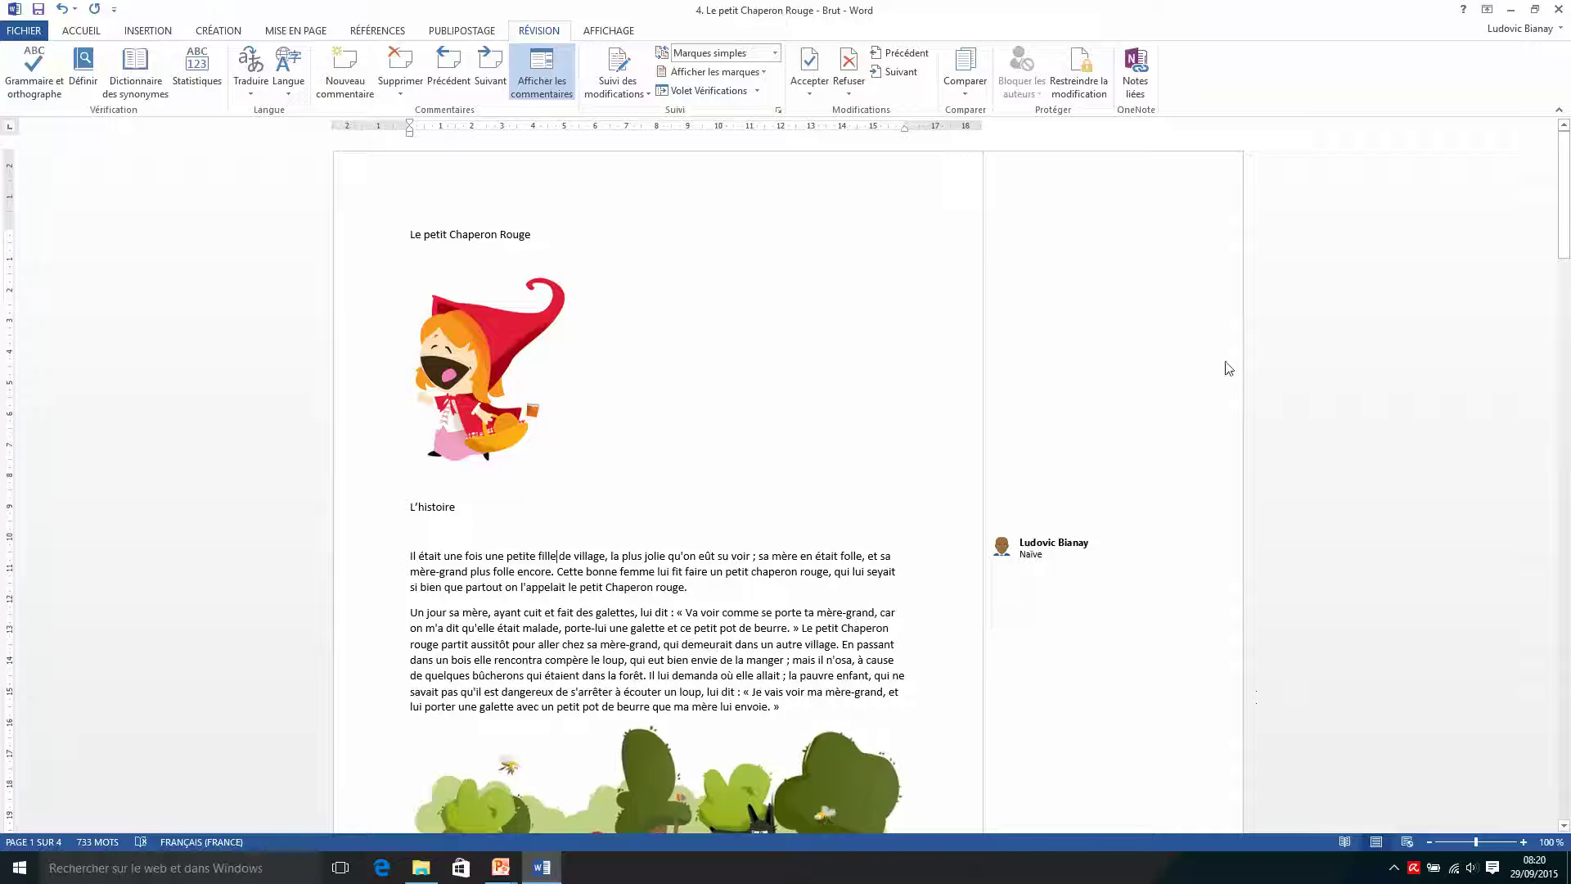
mouse_move(1032, 551)
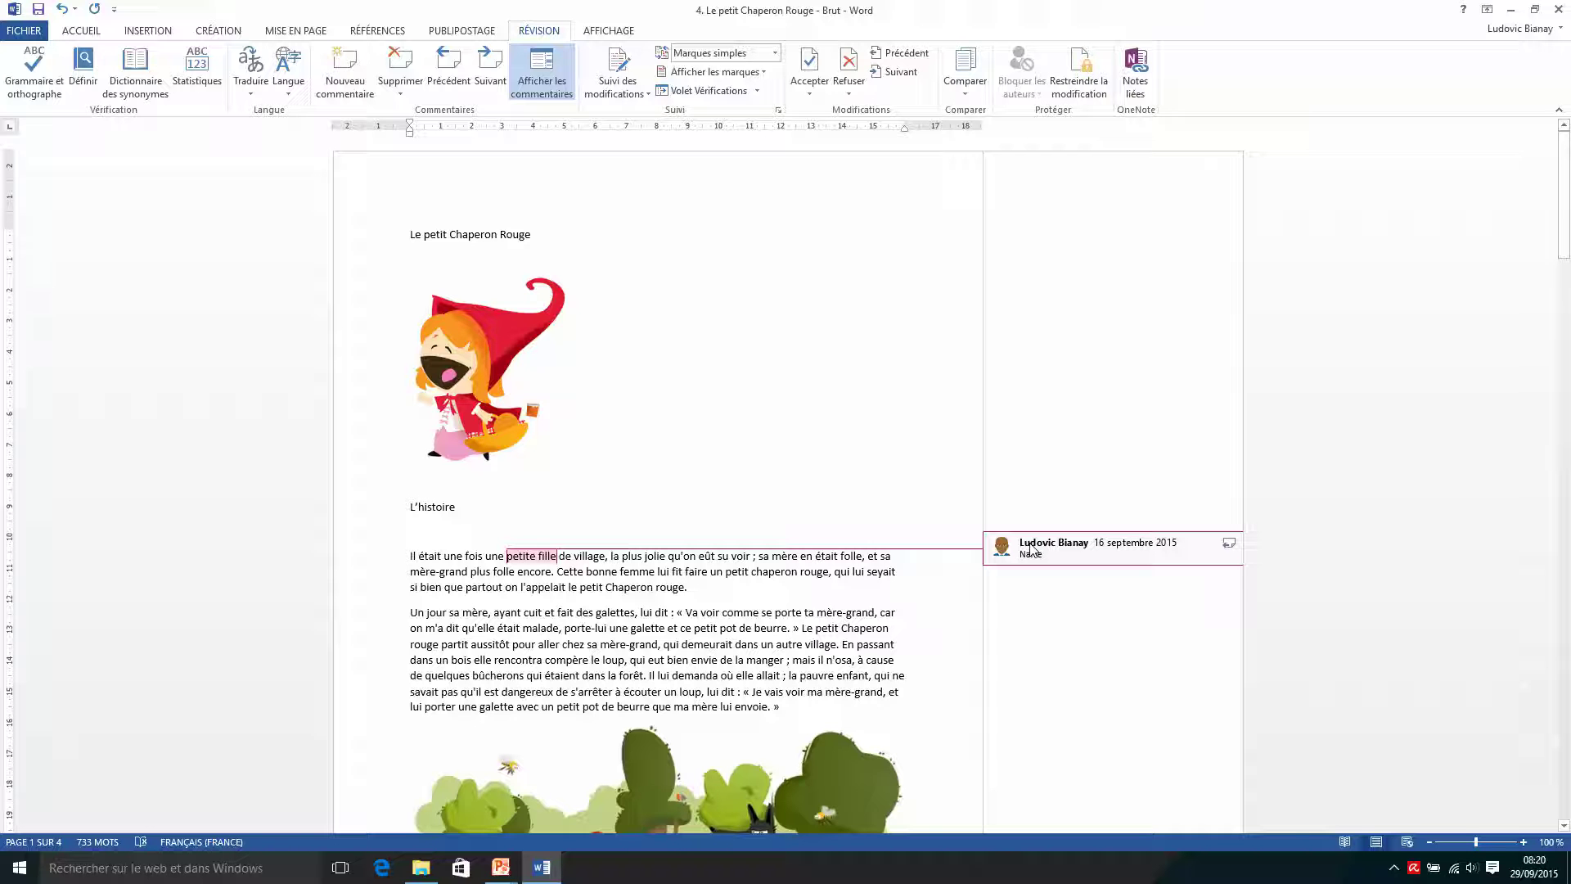
click(550, 75)
Step: Attach the comment "Il est pas gentil !!!!" to the word "loup" in the first line of page 2
scroll(843, 452, down, 3)
scroll(843, 452, down, 12)
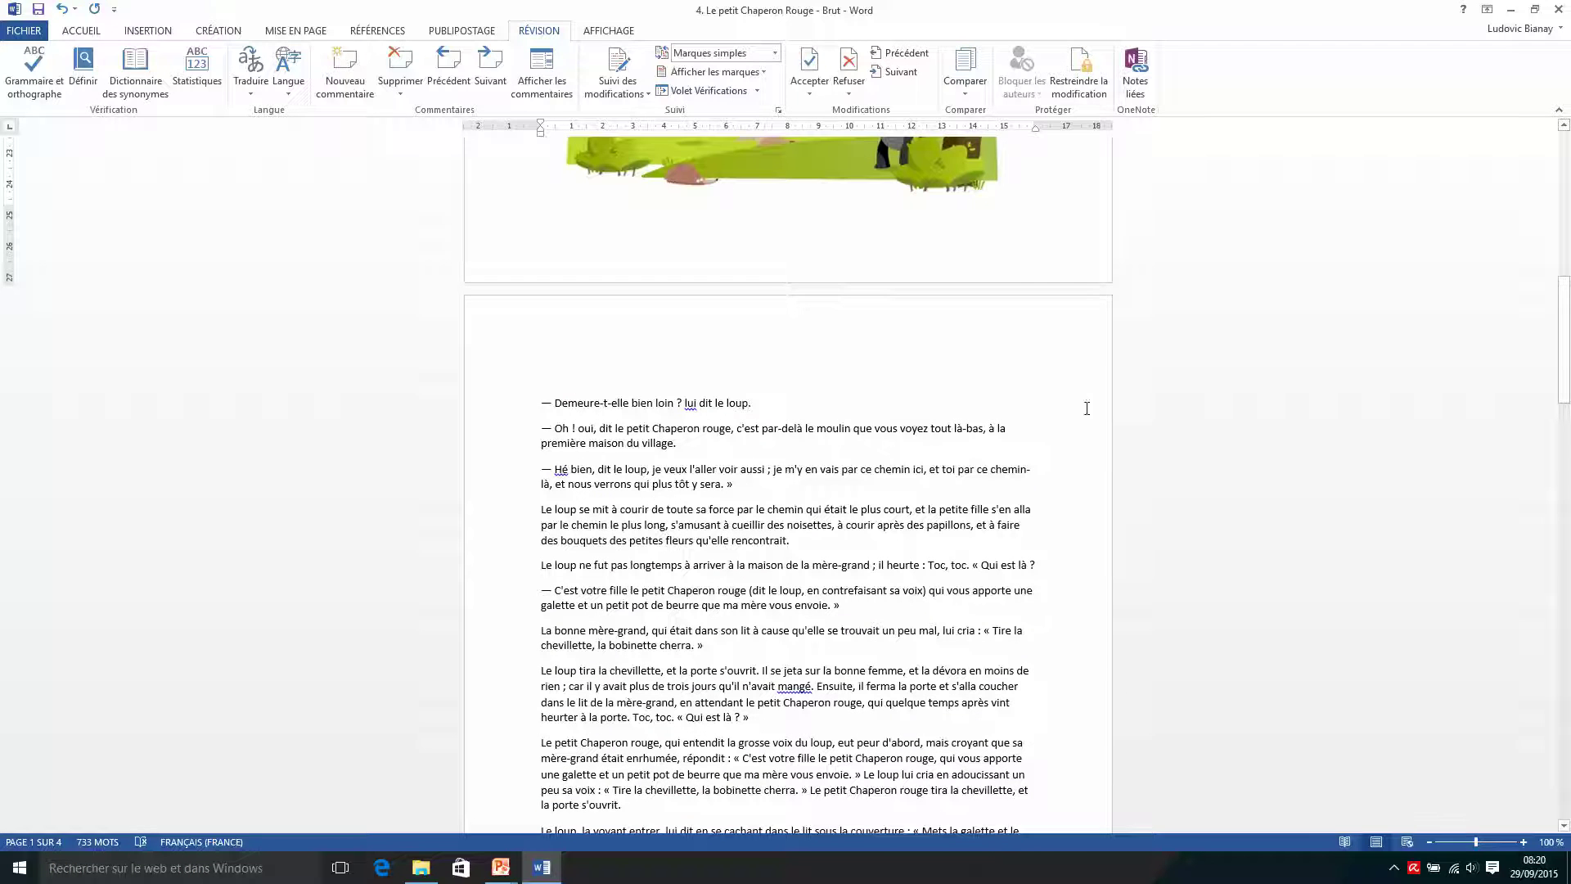
double_click(736, 402)
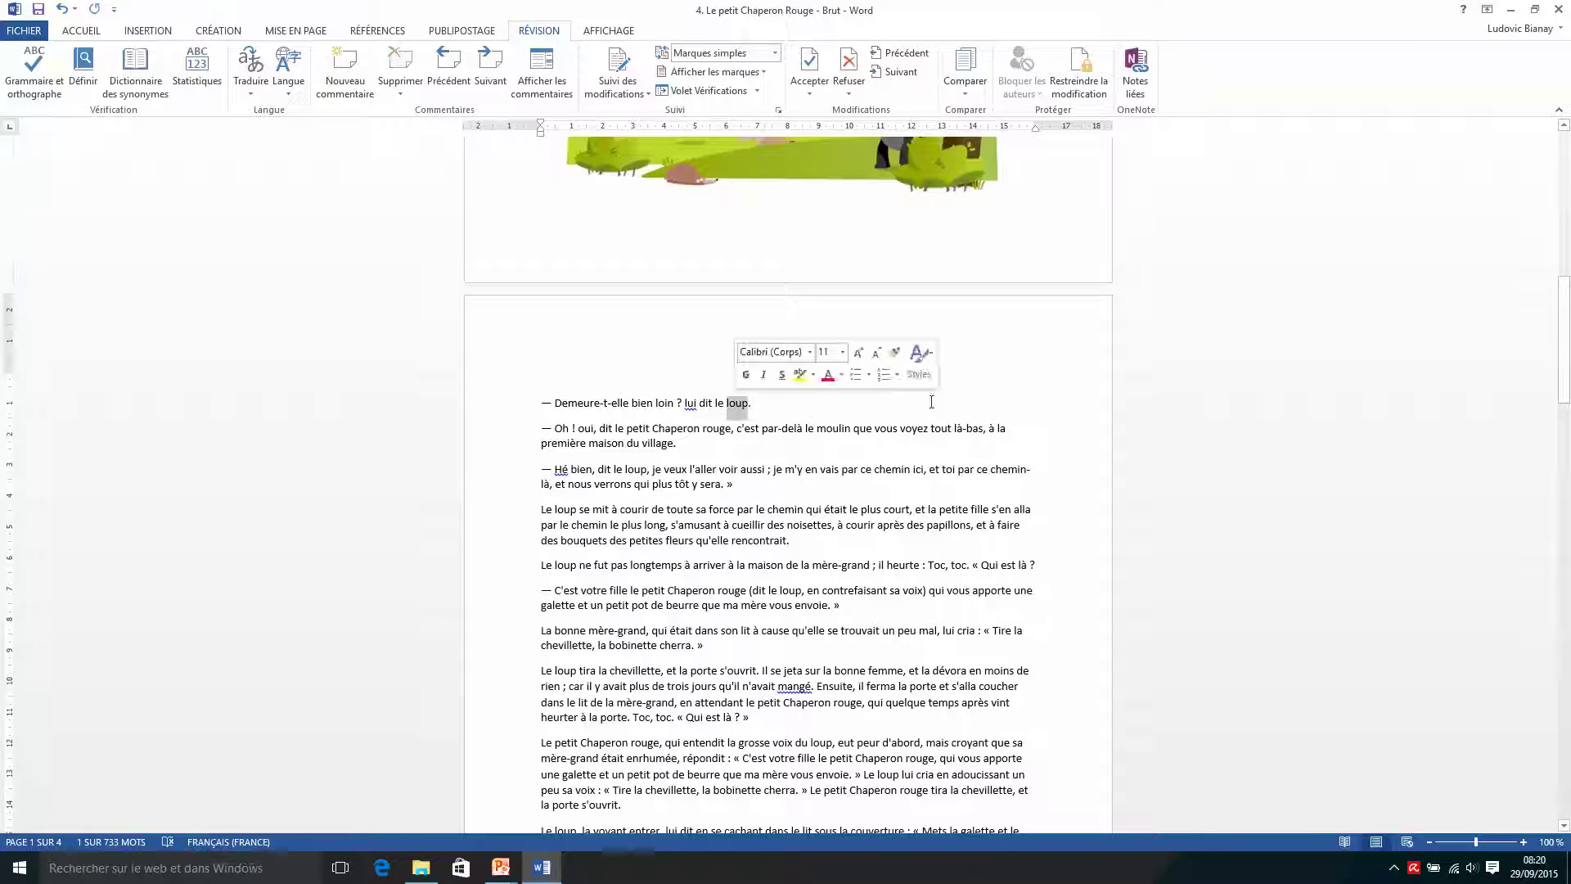
click(345, 72)
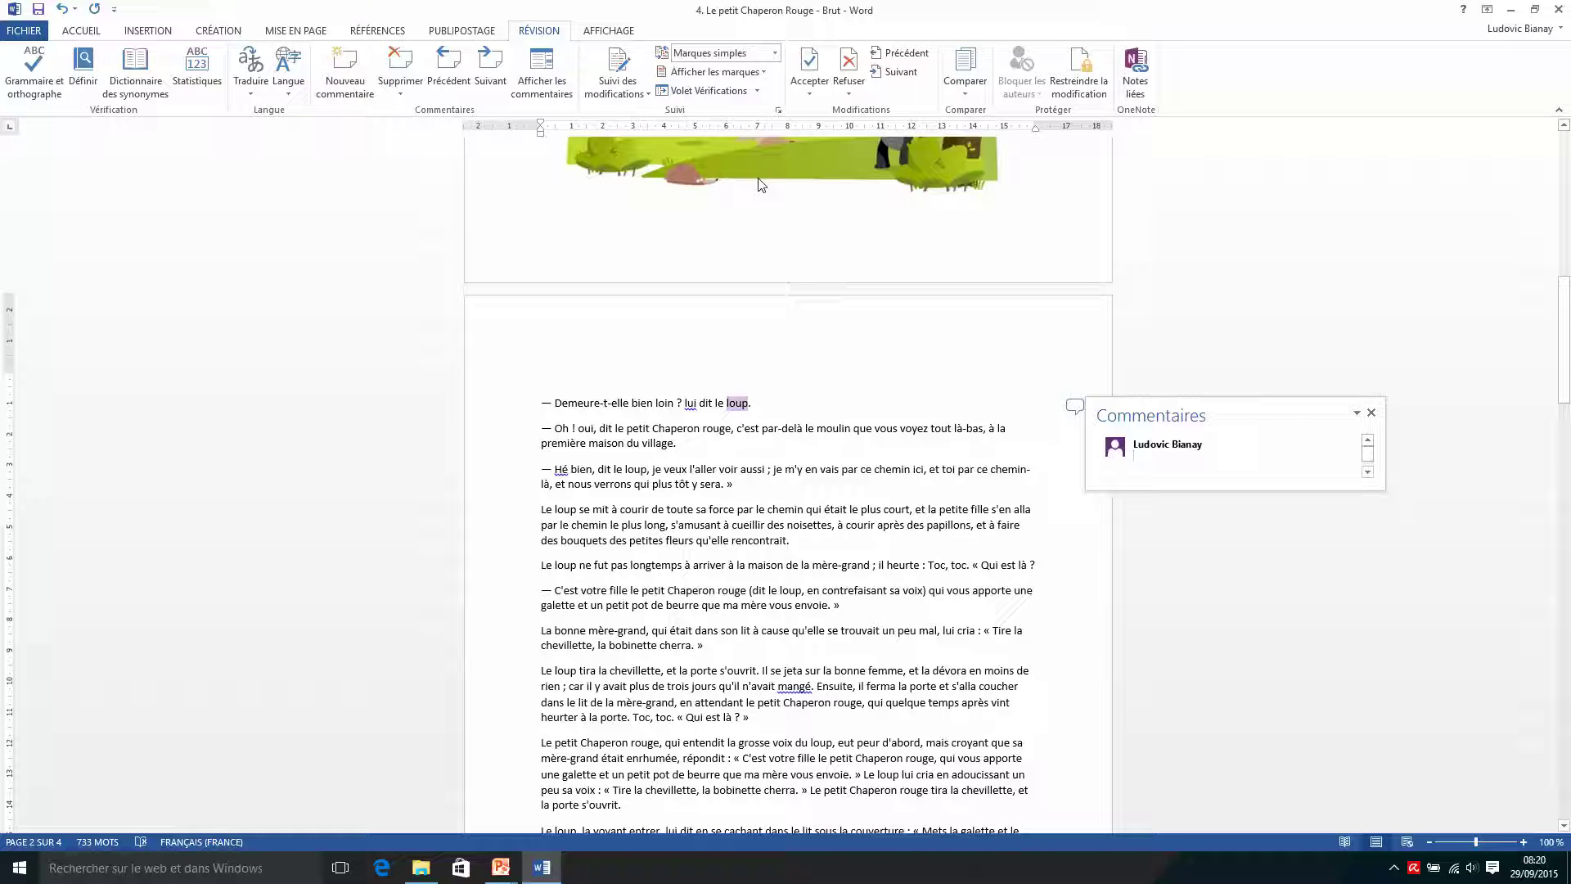
text(Il est pas gentil !!!!)
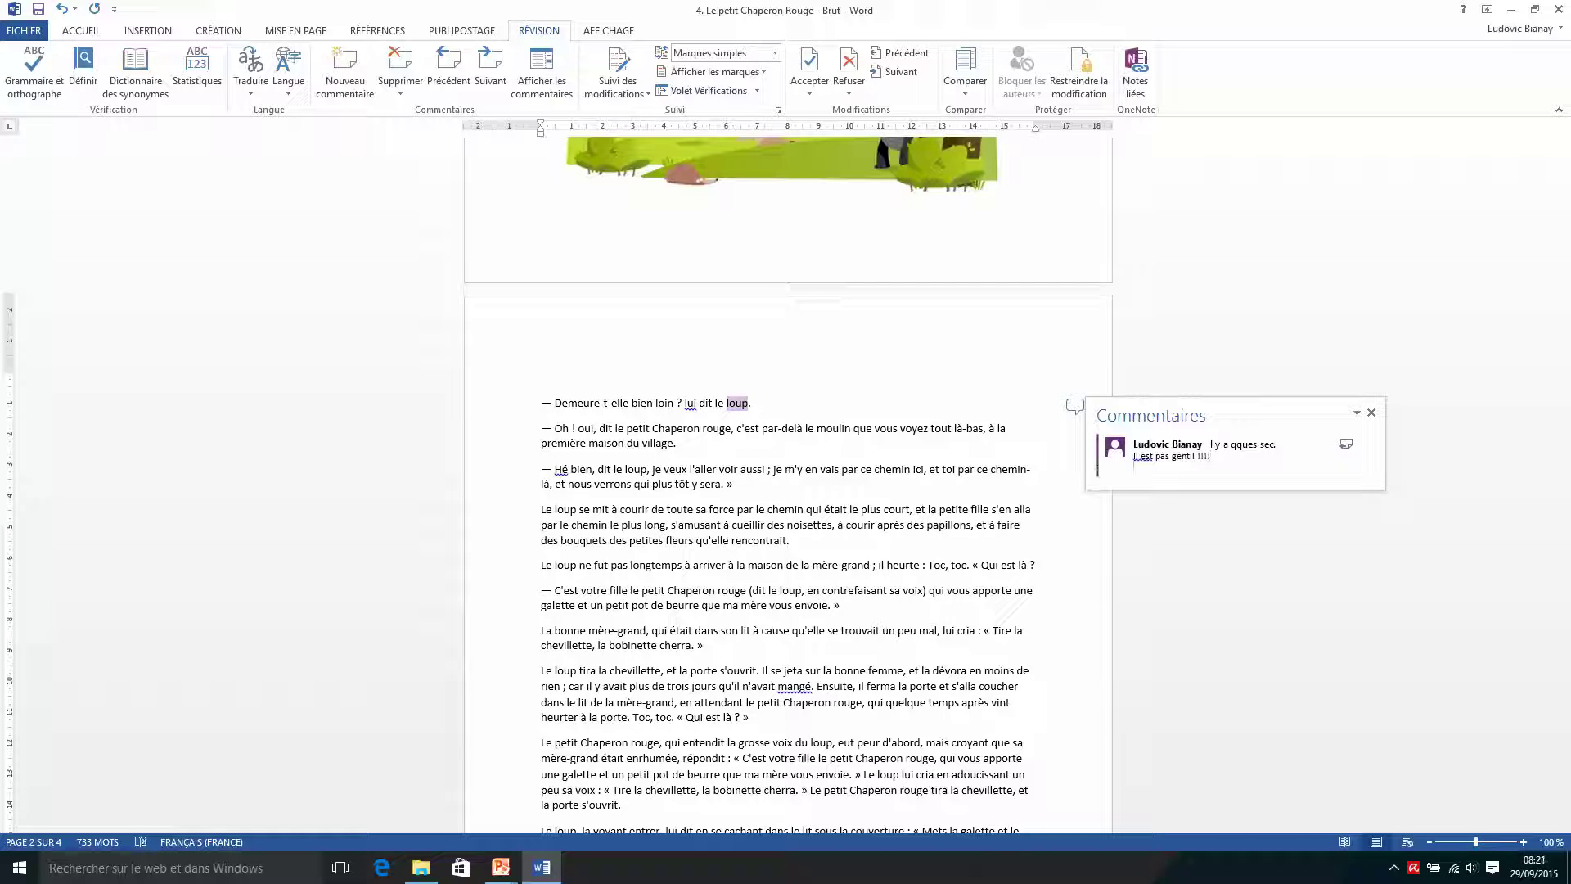
click(1248, 532)
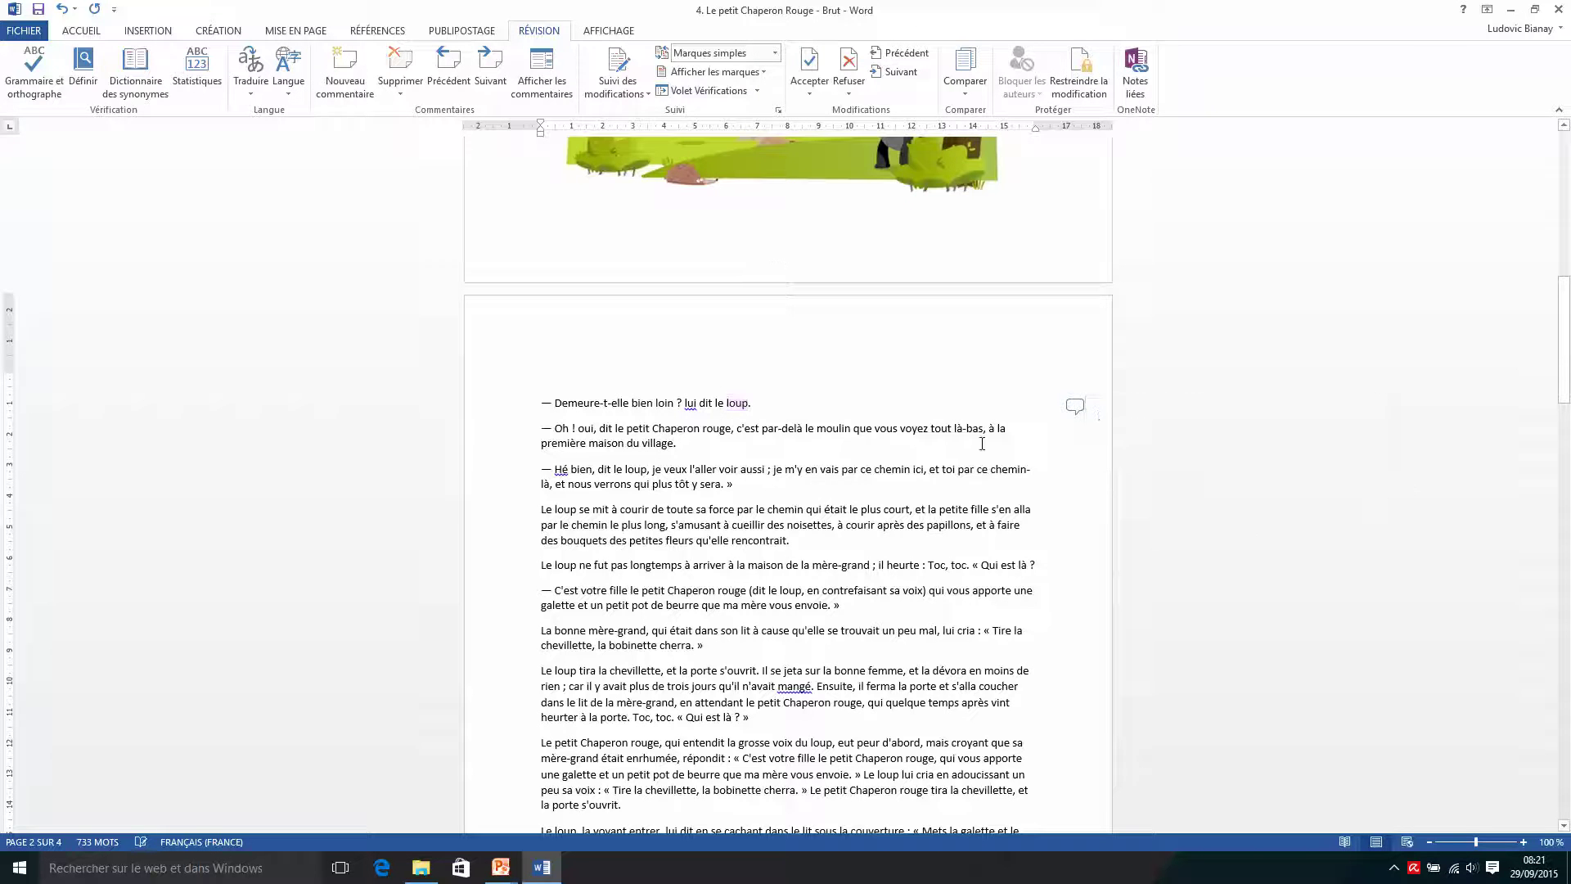
Step: Reply "C'est le but de l'histoire" to the comment on "loup" and reopen the thread to check it
click(1073, 409)
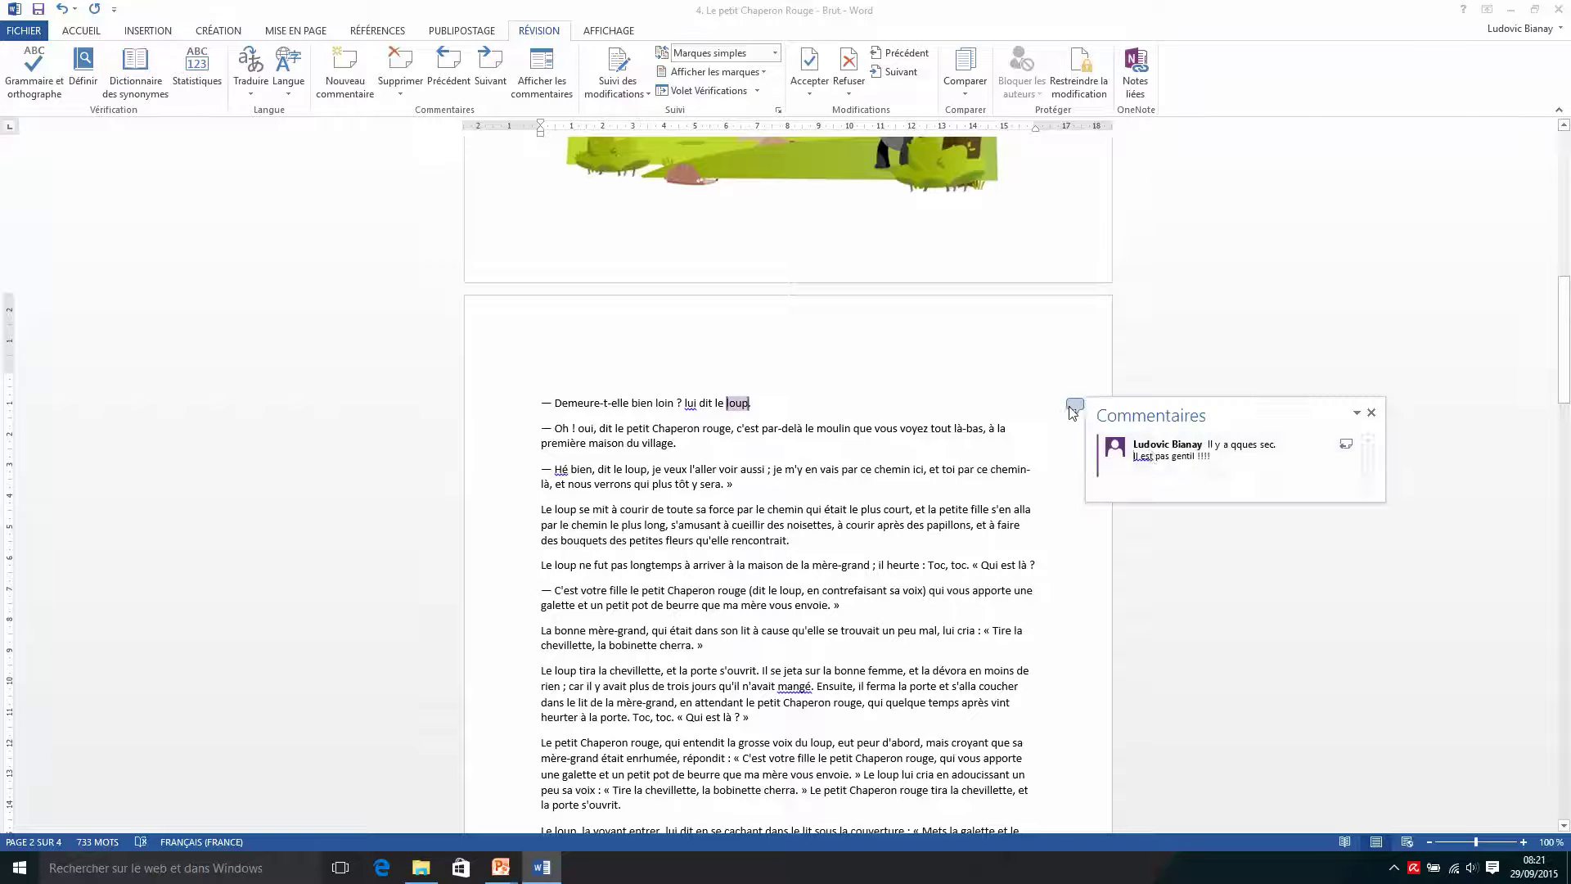
click(1346, 446)
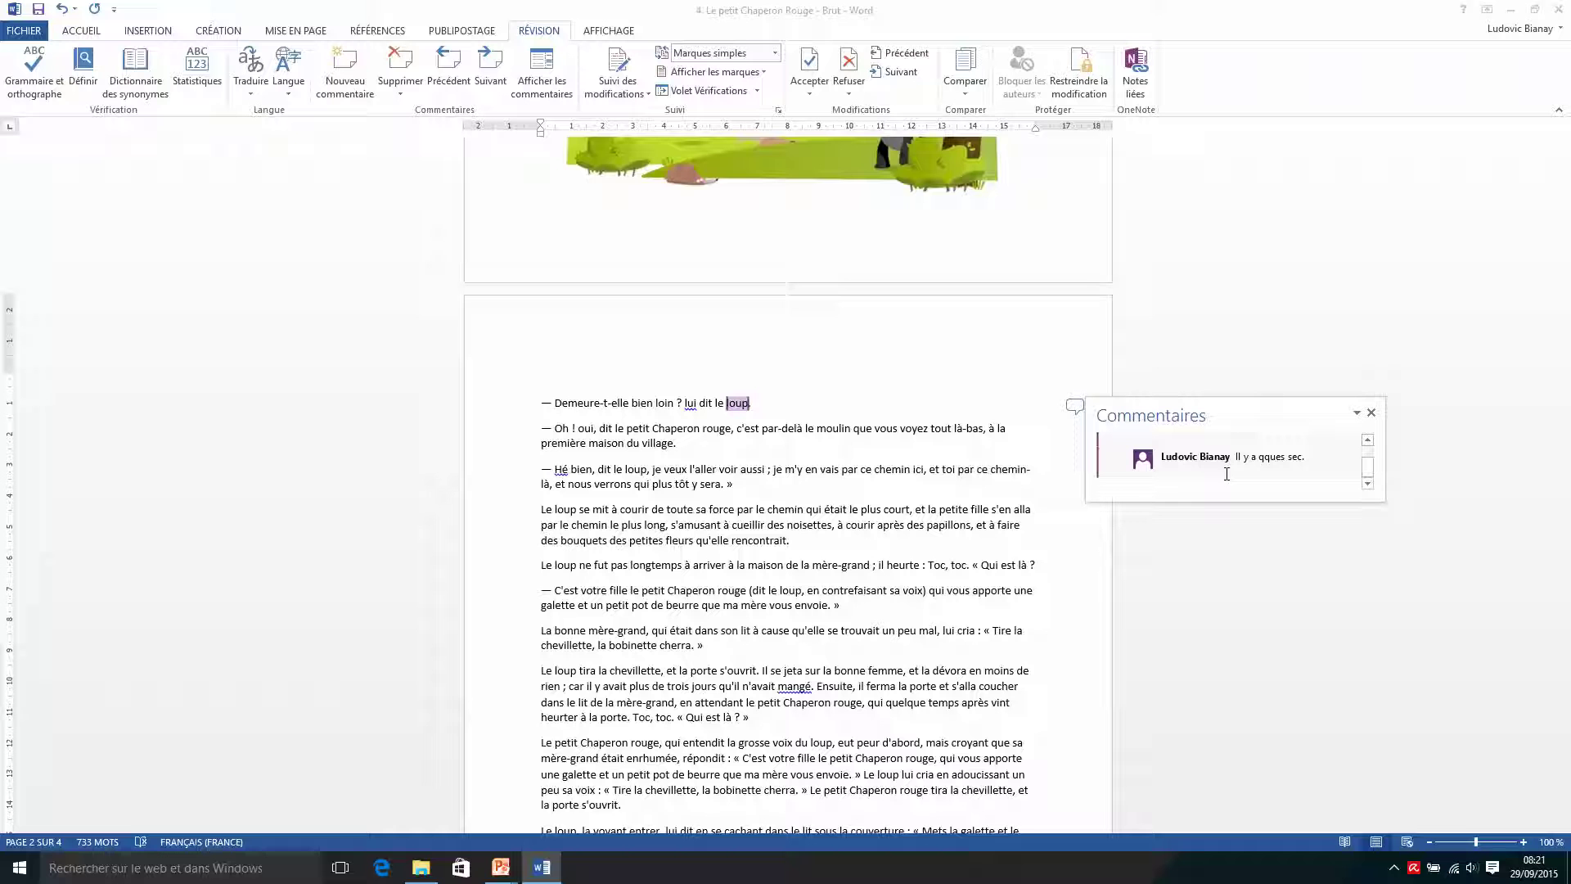
text(C'est le but de l'histoire)
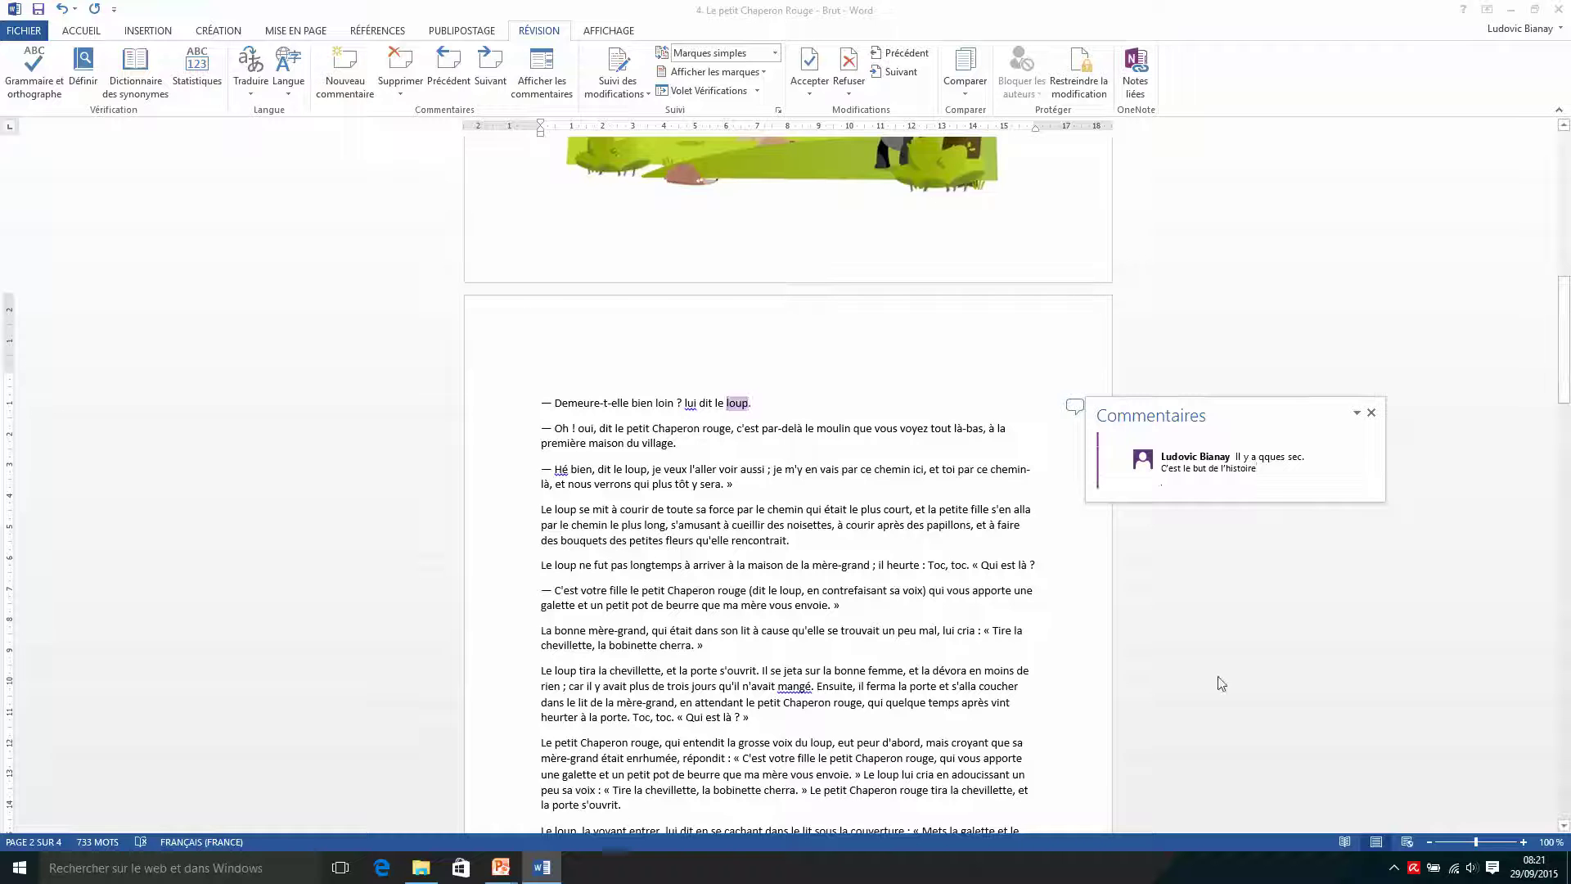
click(1214, 570)
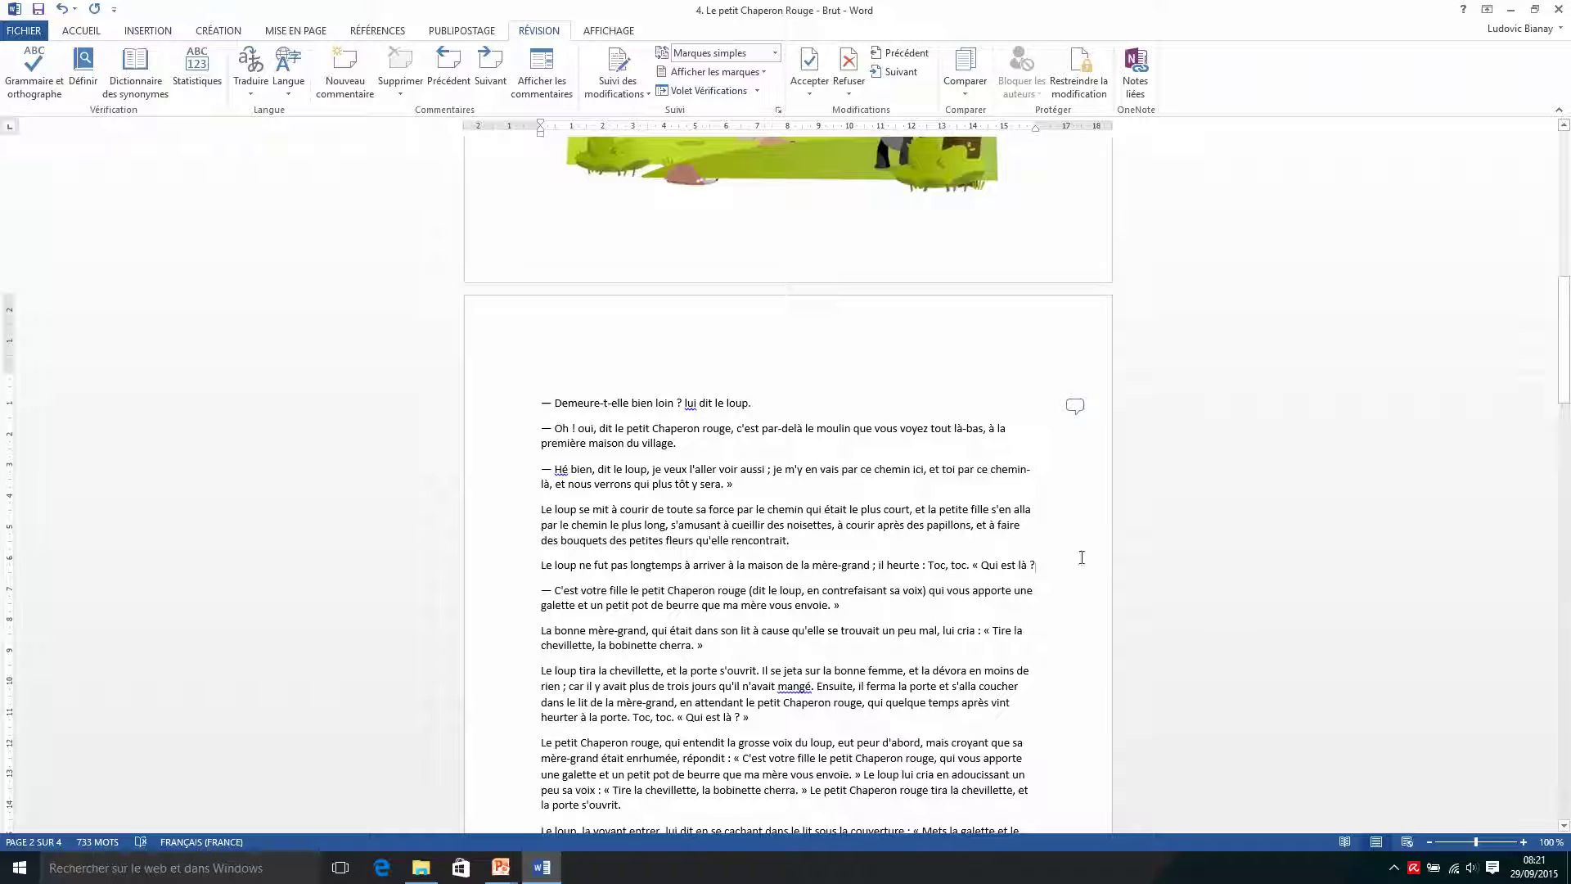
click(1076, 409)
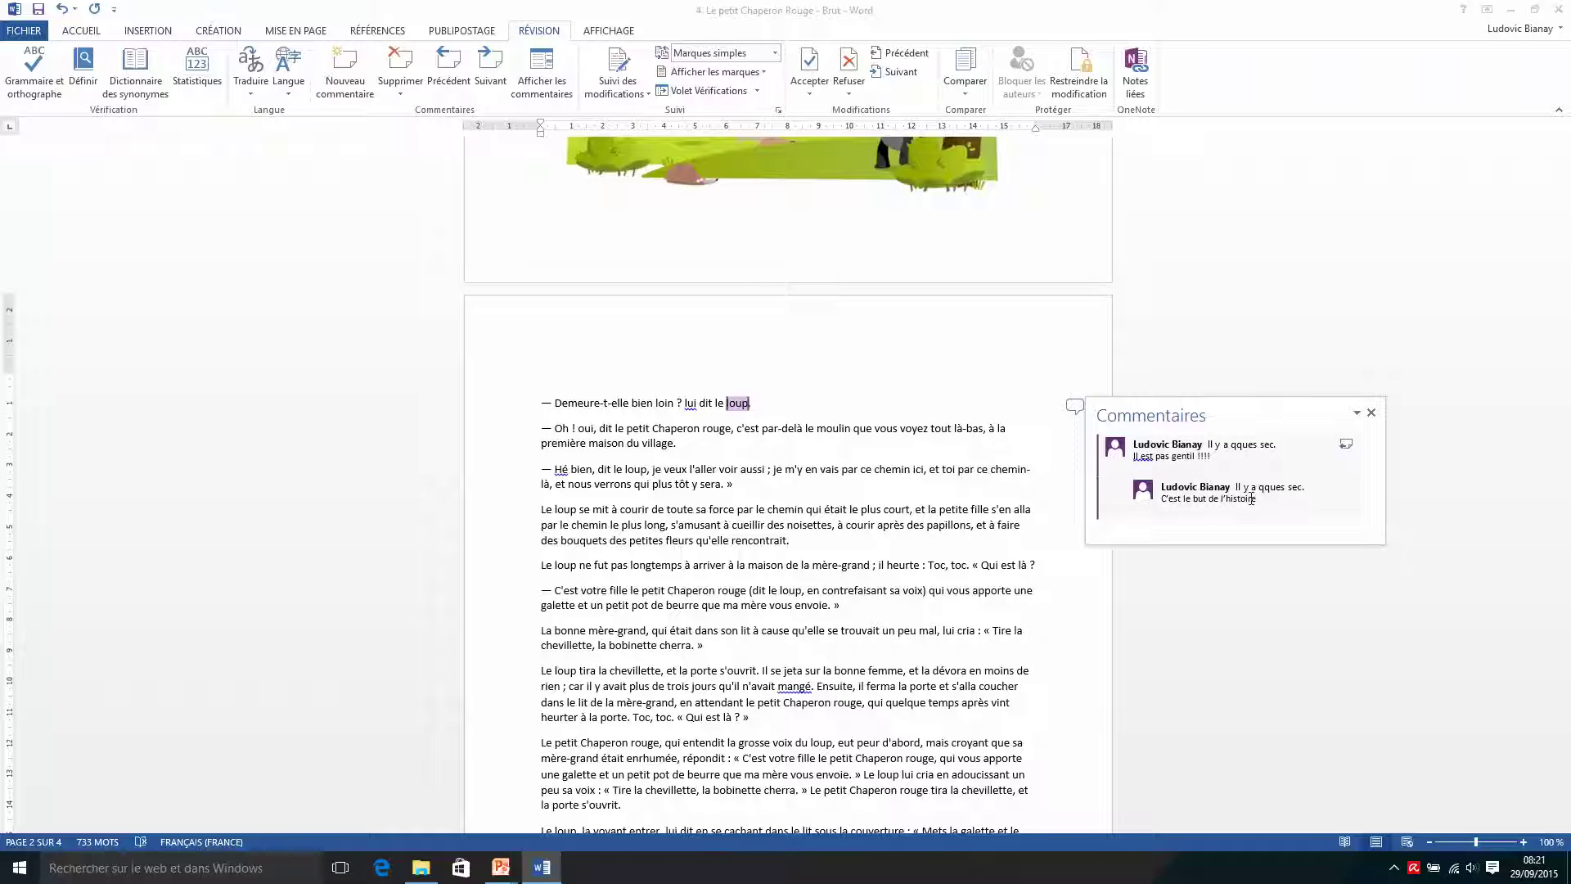
click(983, 443)
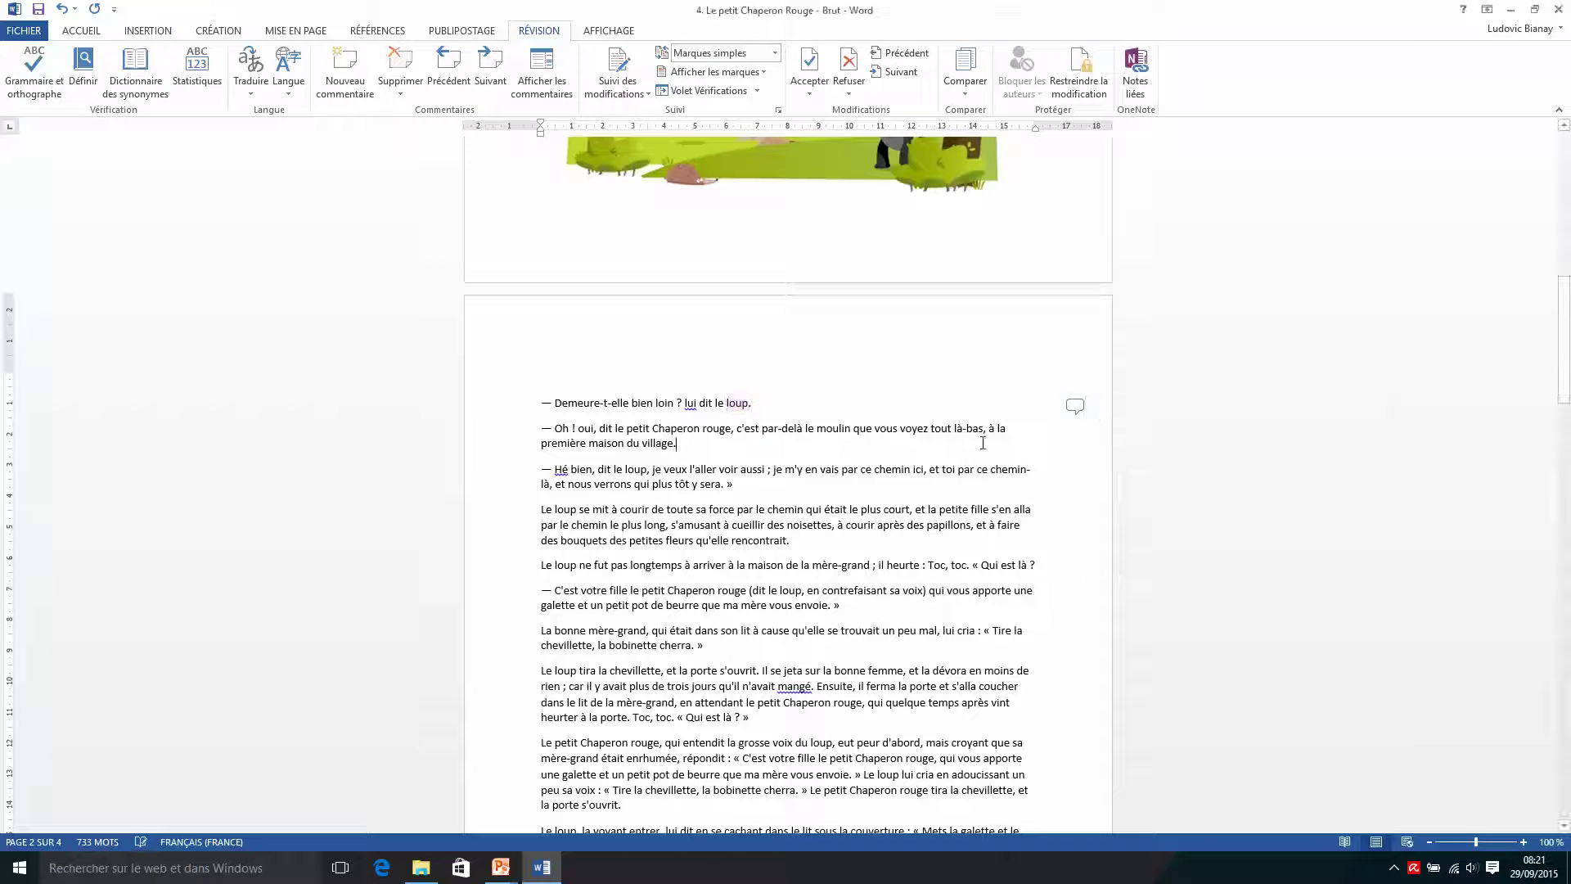
Step: Return to the start of the document, switch to the running PowerPoint slide show, and advance it
scroll(882, 491, up, 10)
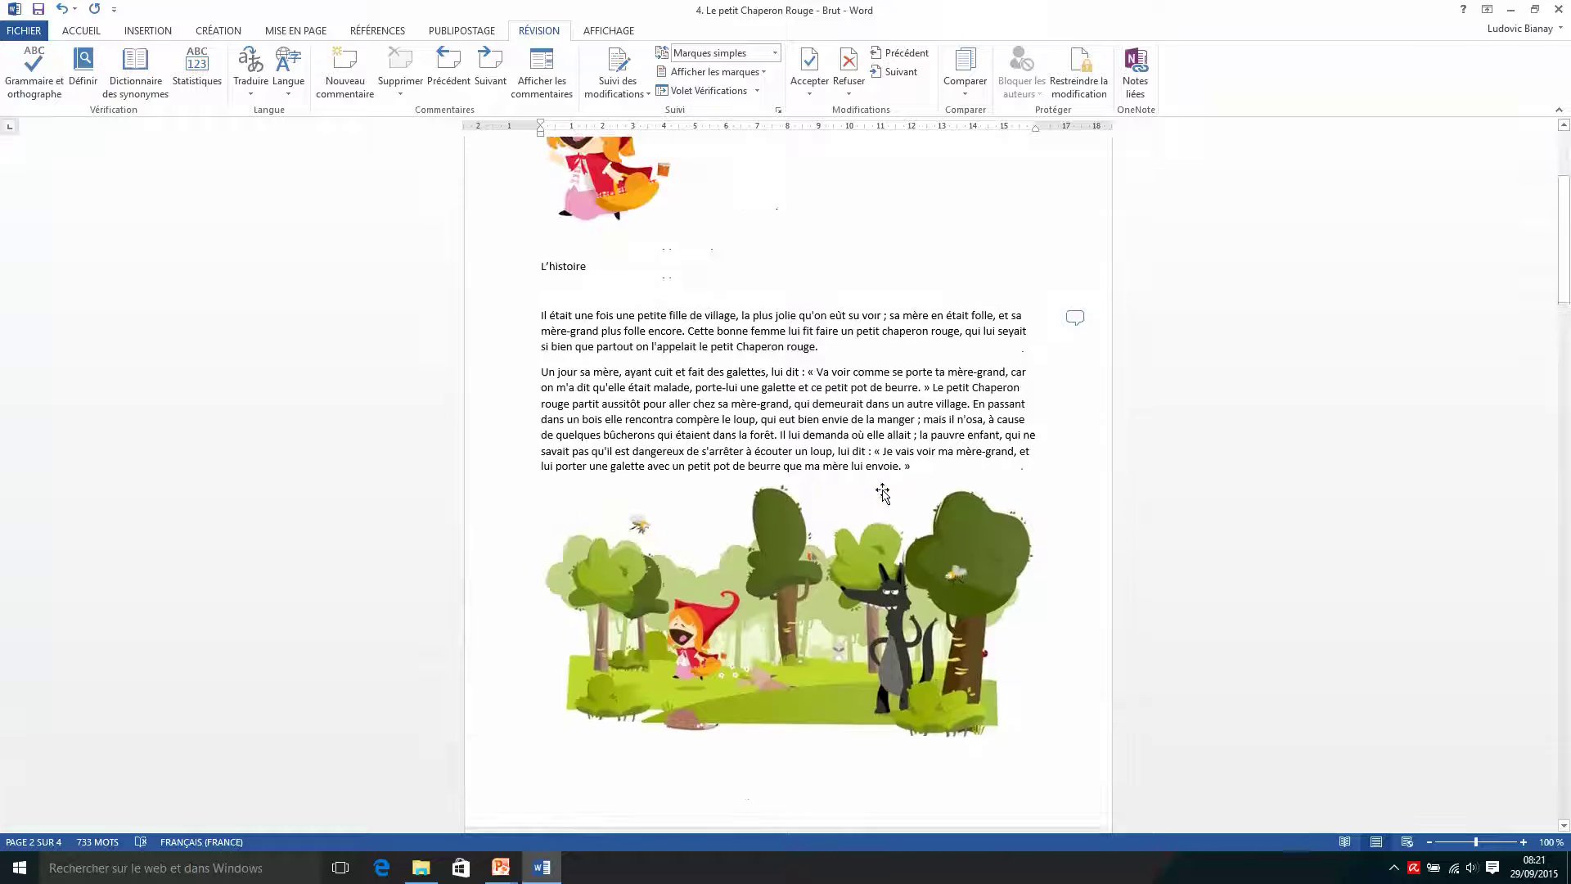
scroll(882, 493, up, 4)
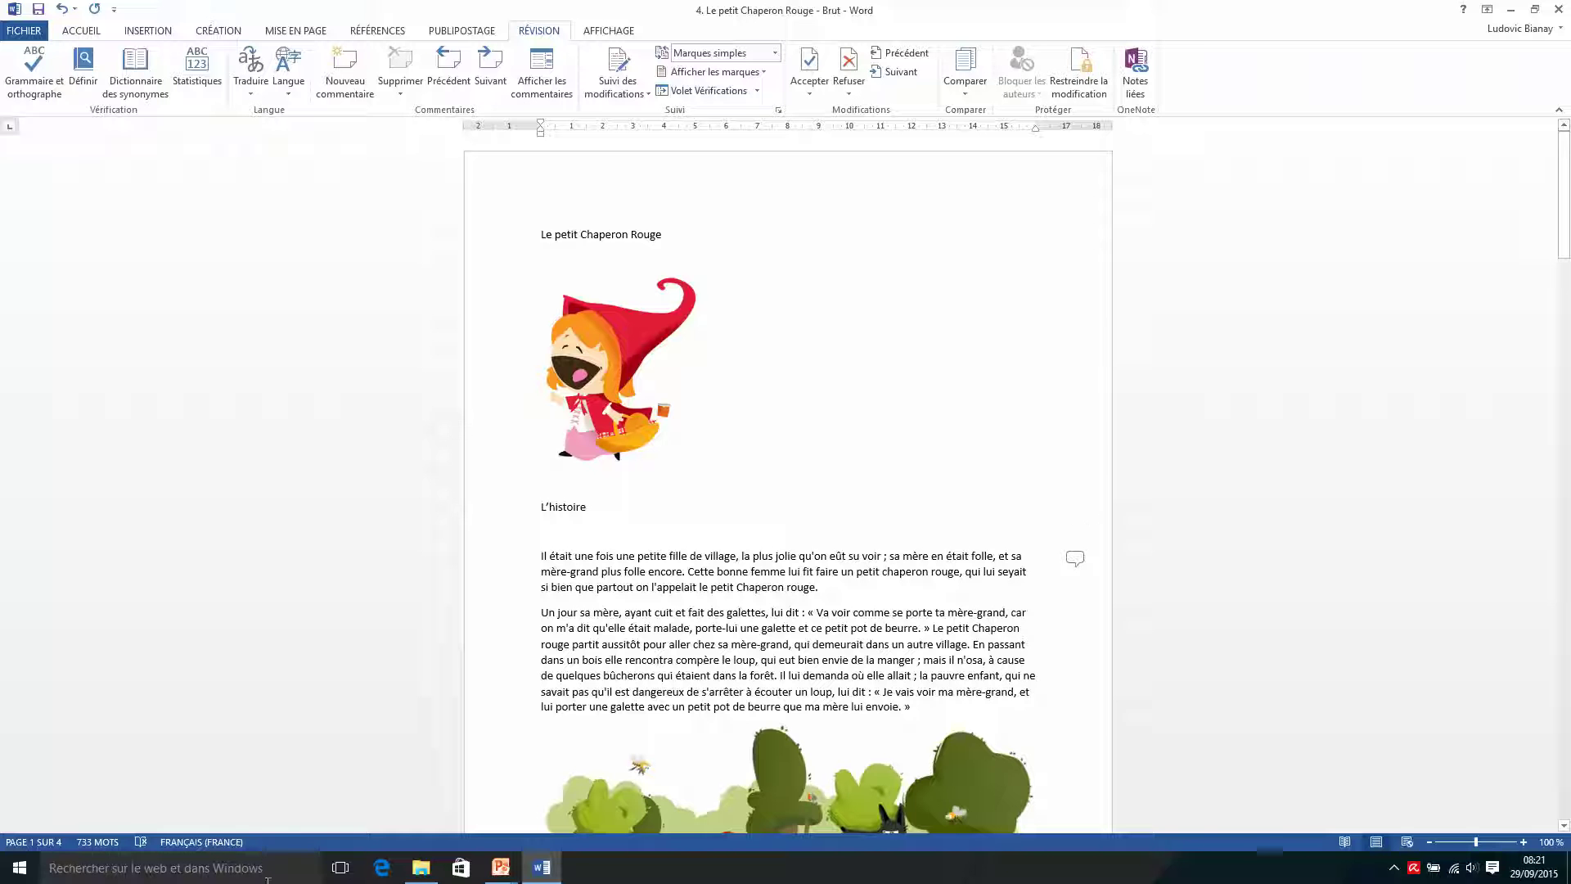
click(496, 869)
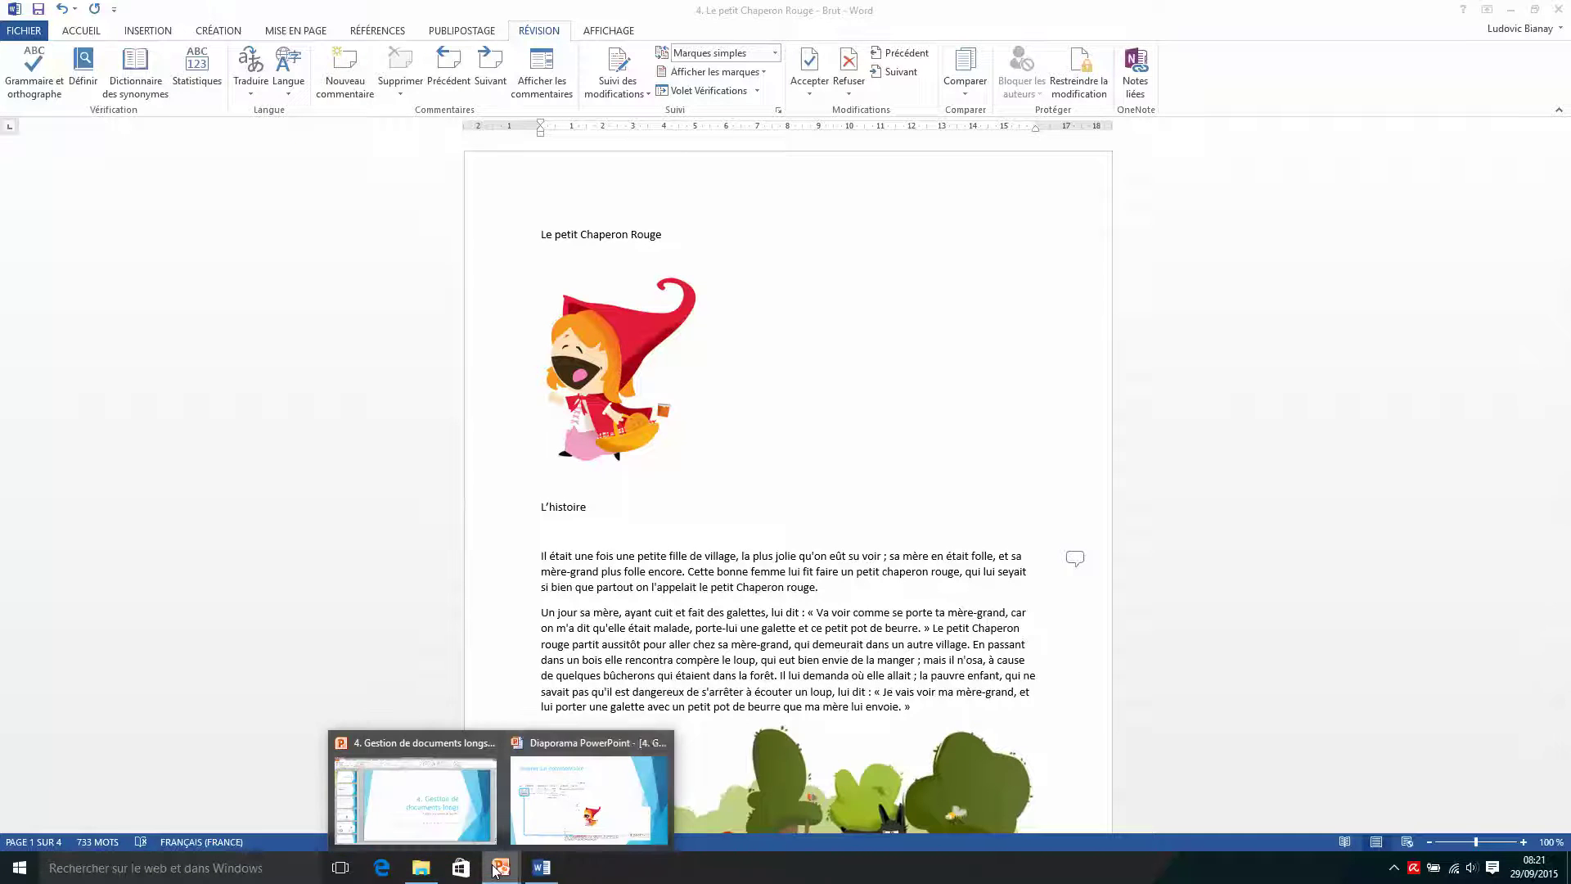
click(573, 804)
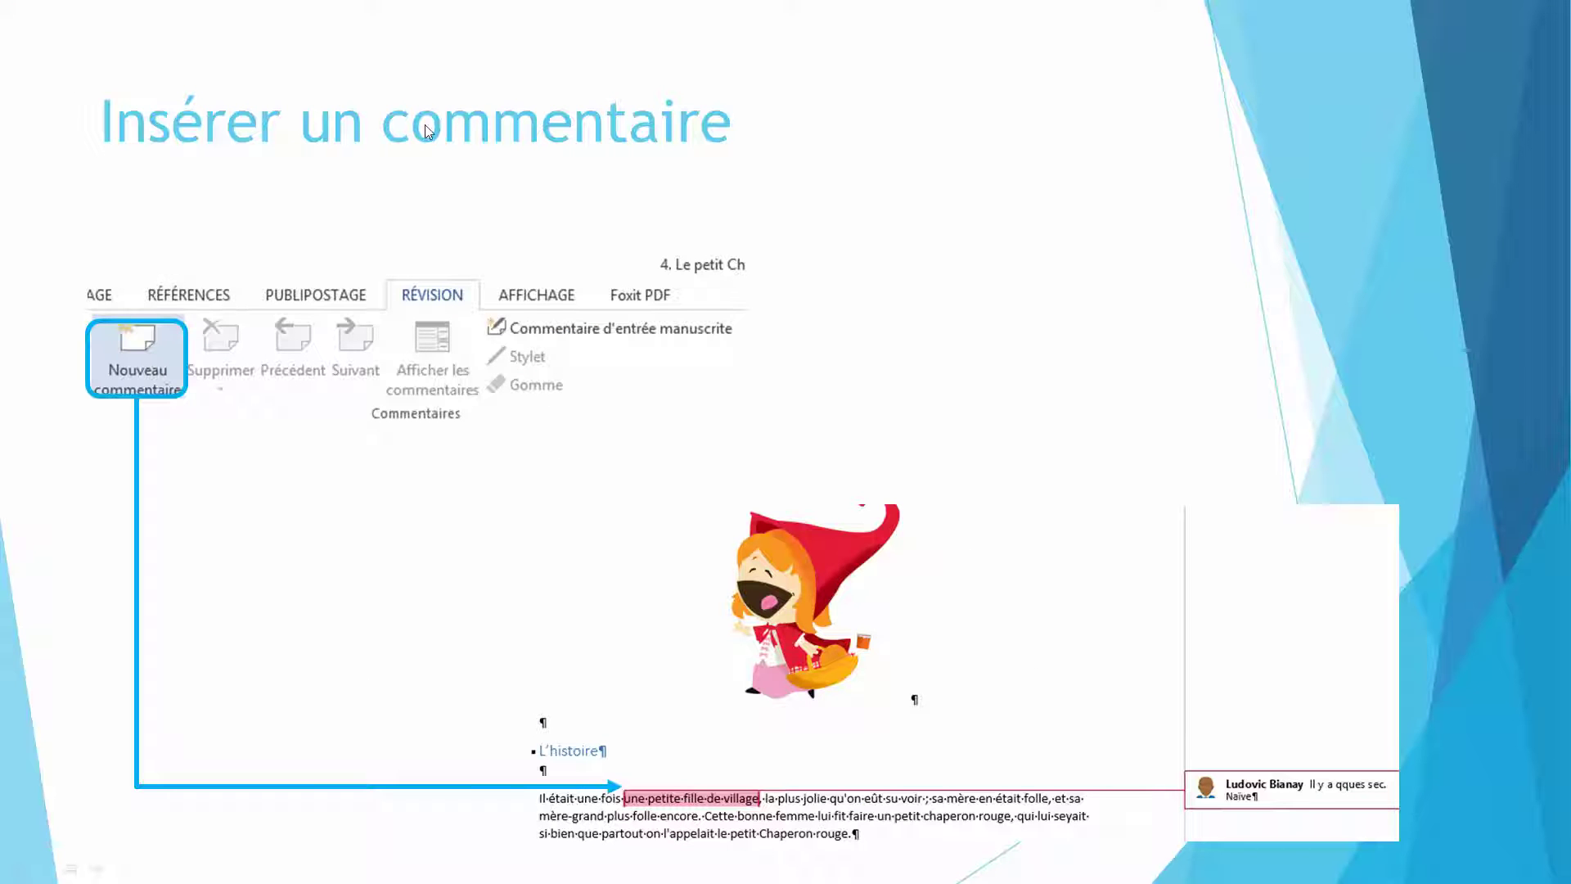
click(502, 214)
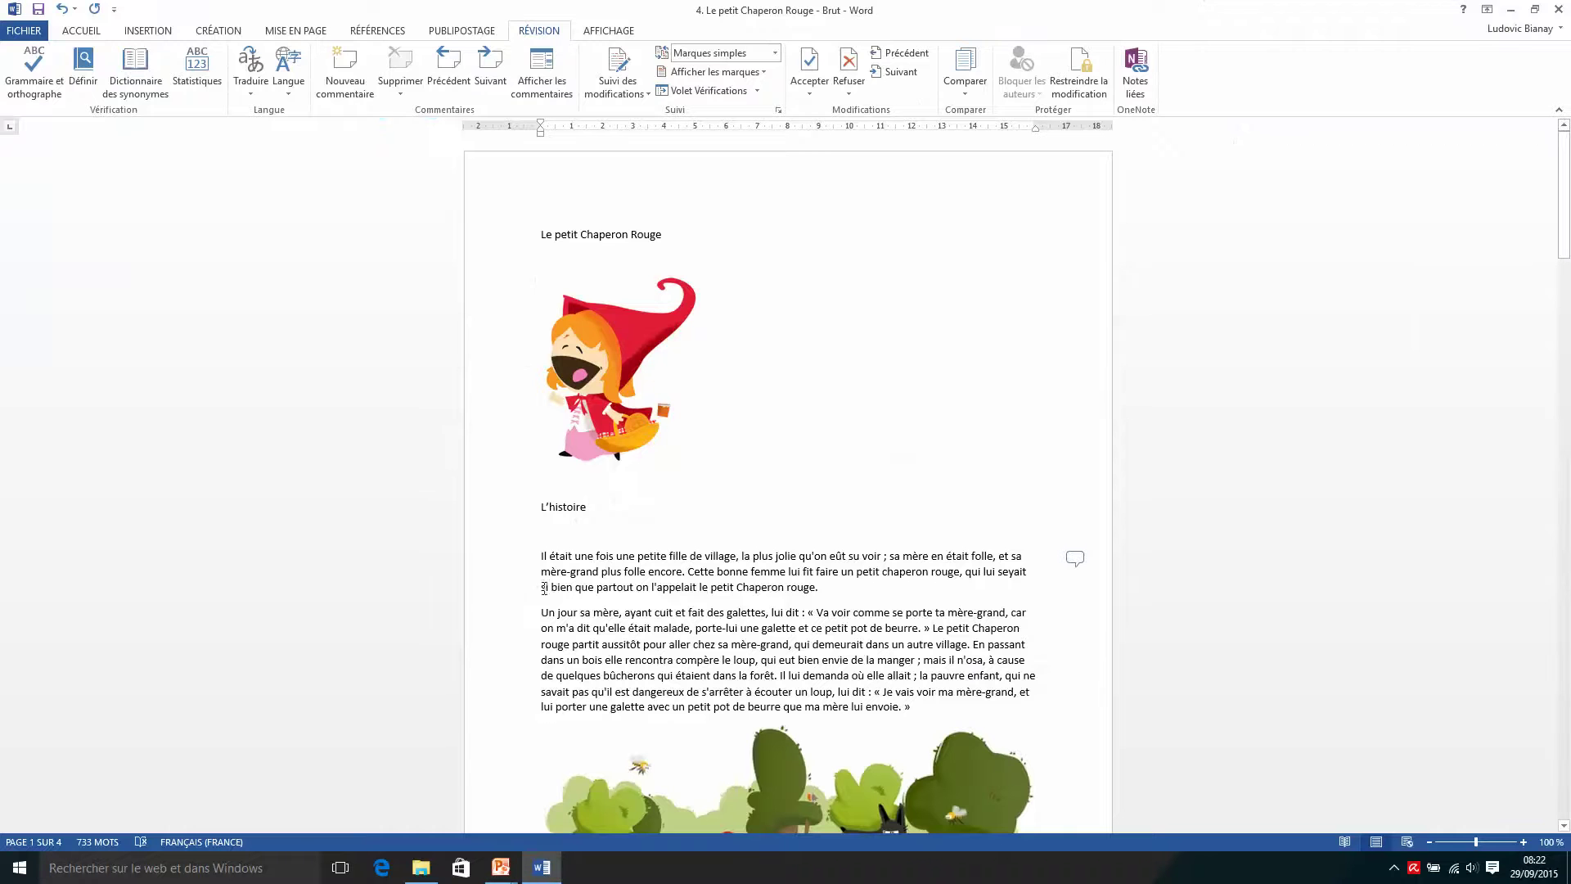
Step: Apply the Titre style to the document's opening line "Le petit Chaperon Rouge"
click(82, 33)
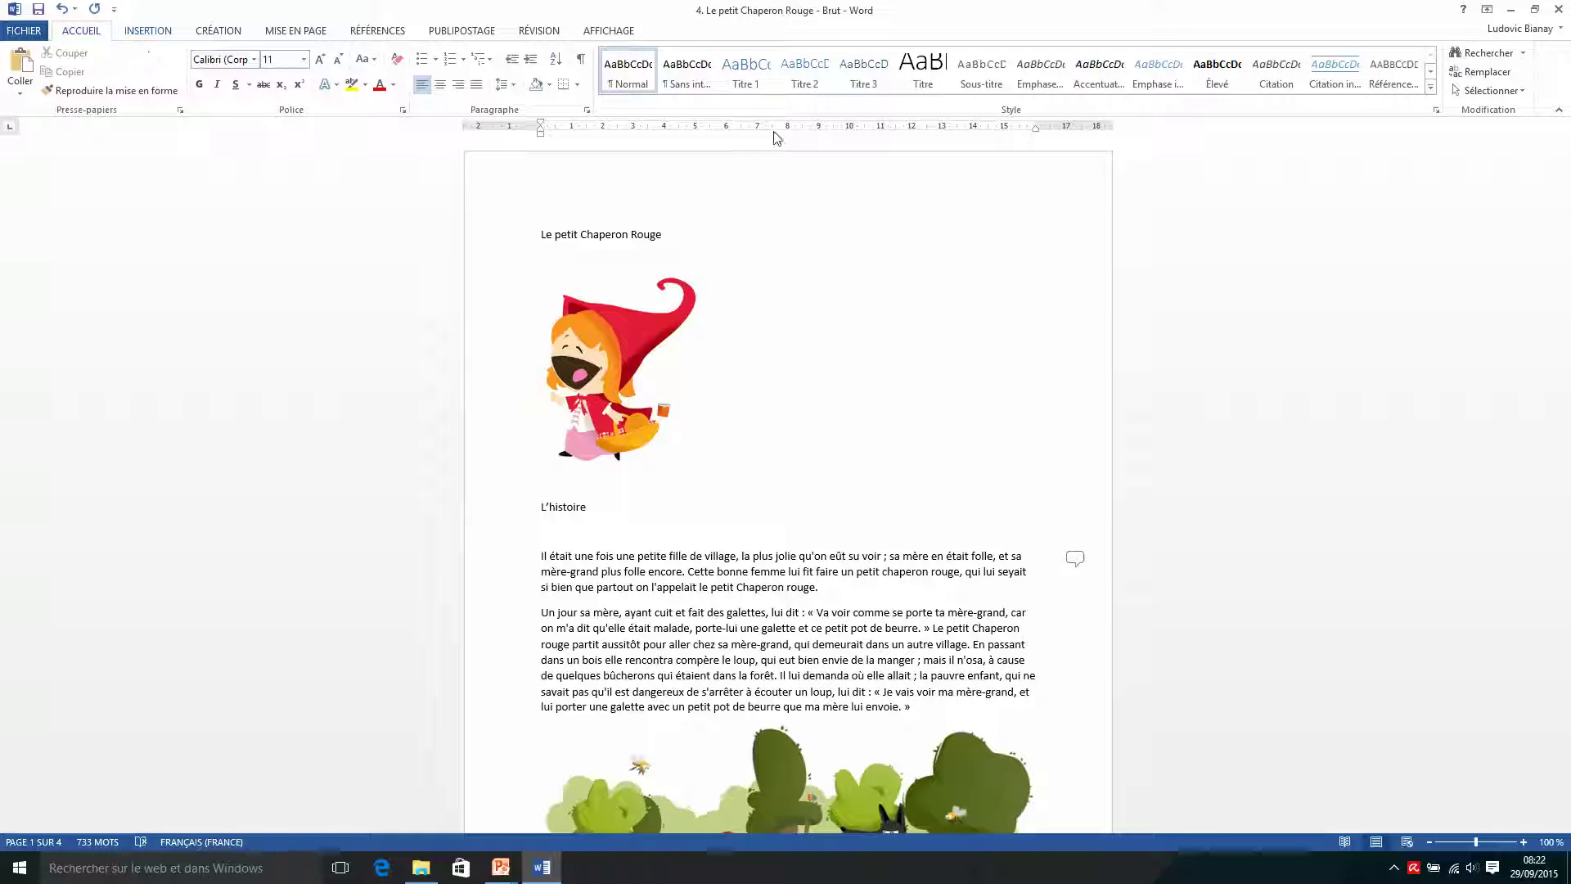
scroll(803, 374, down, 10)
scroll(803, 375, up, 10)
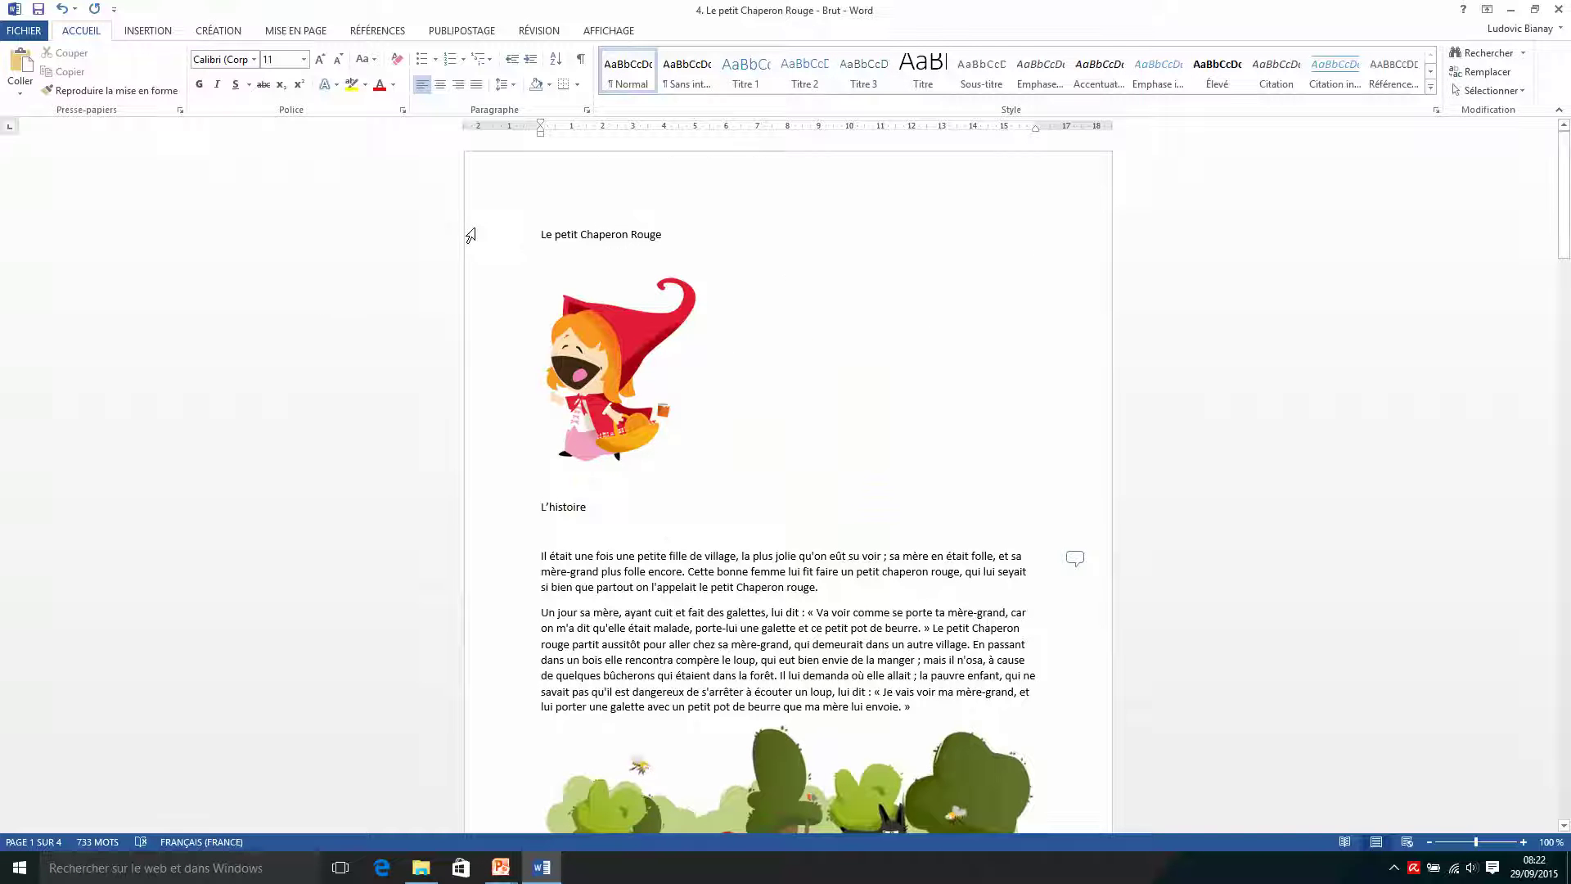
click(470, 238)
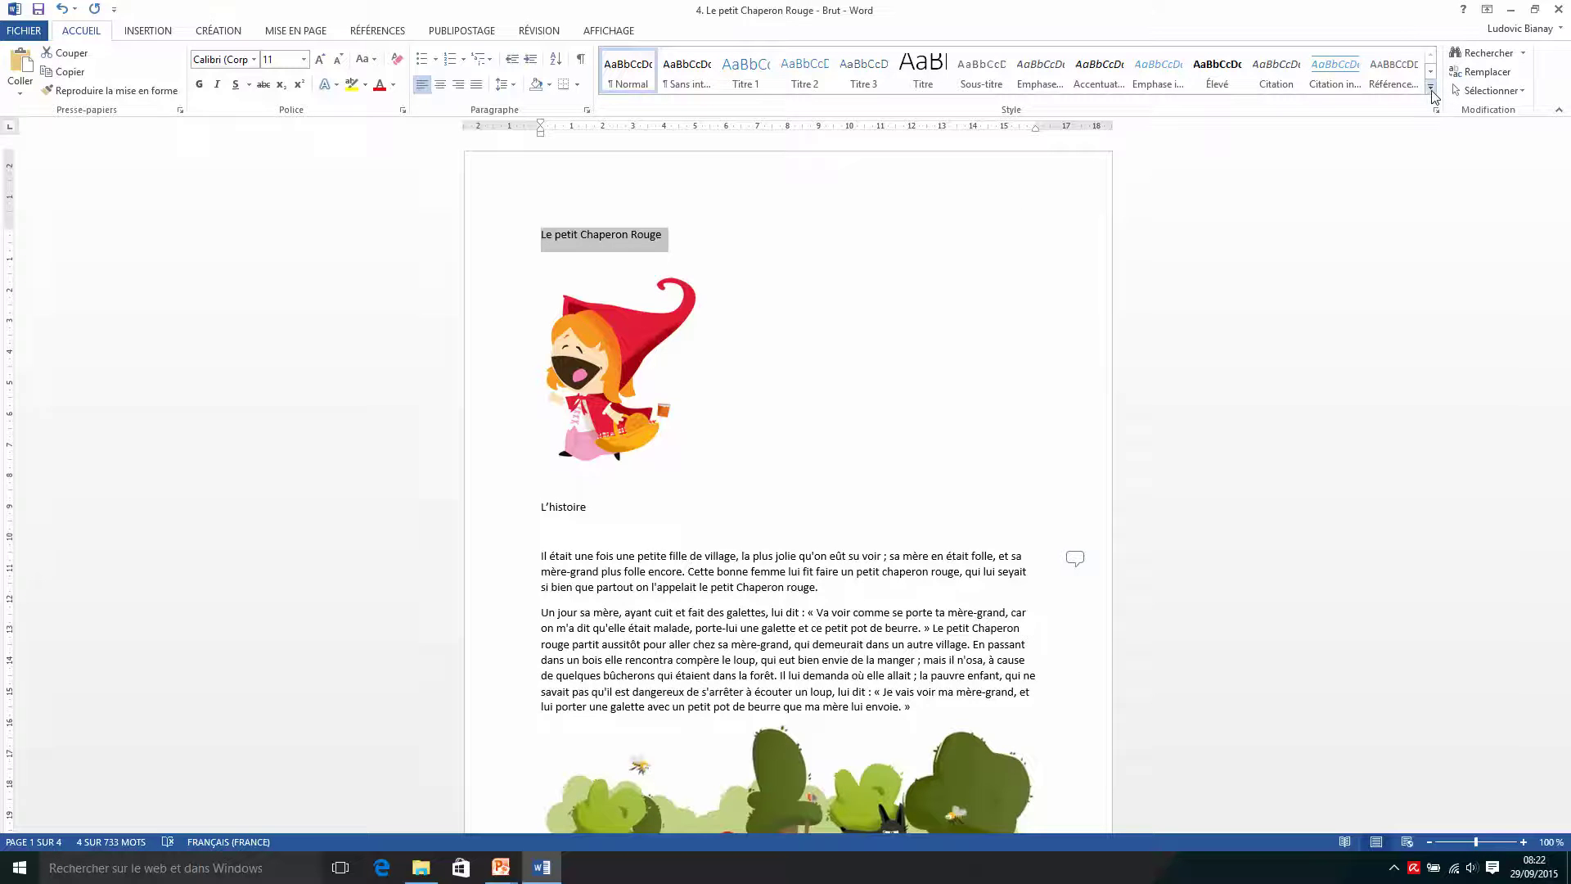
click(1432, 92)
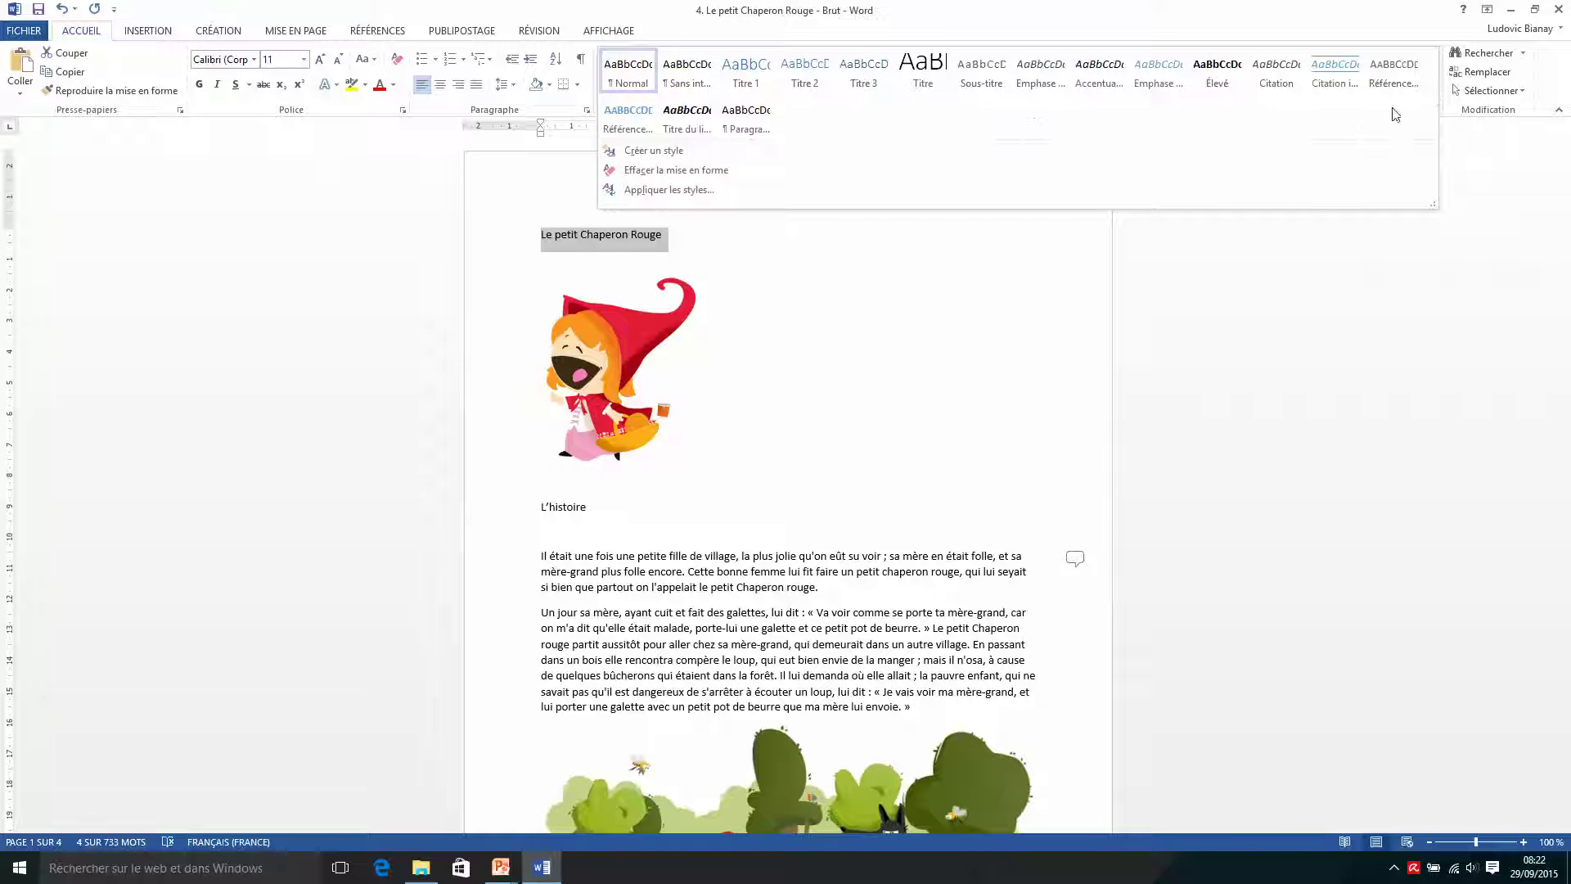
click(921, 72)
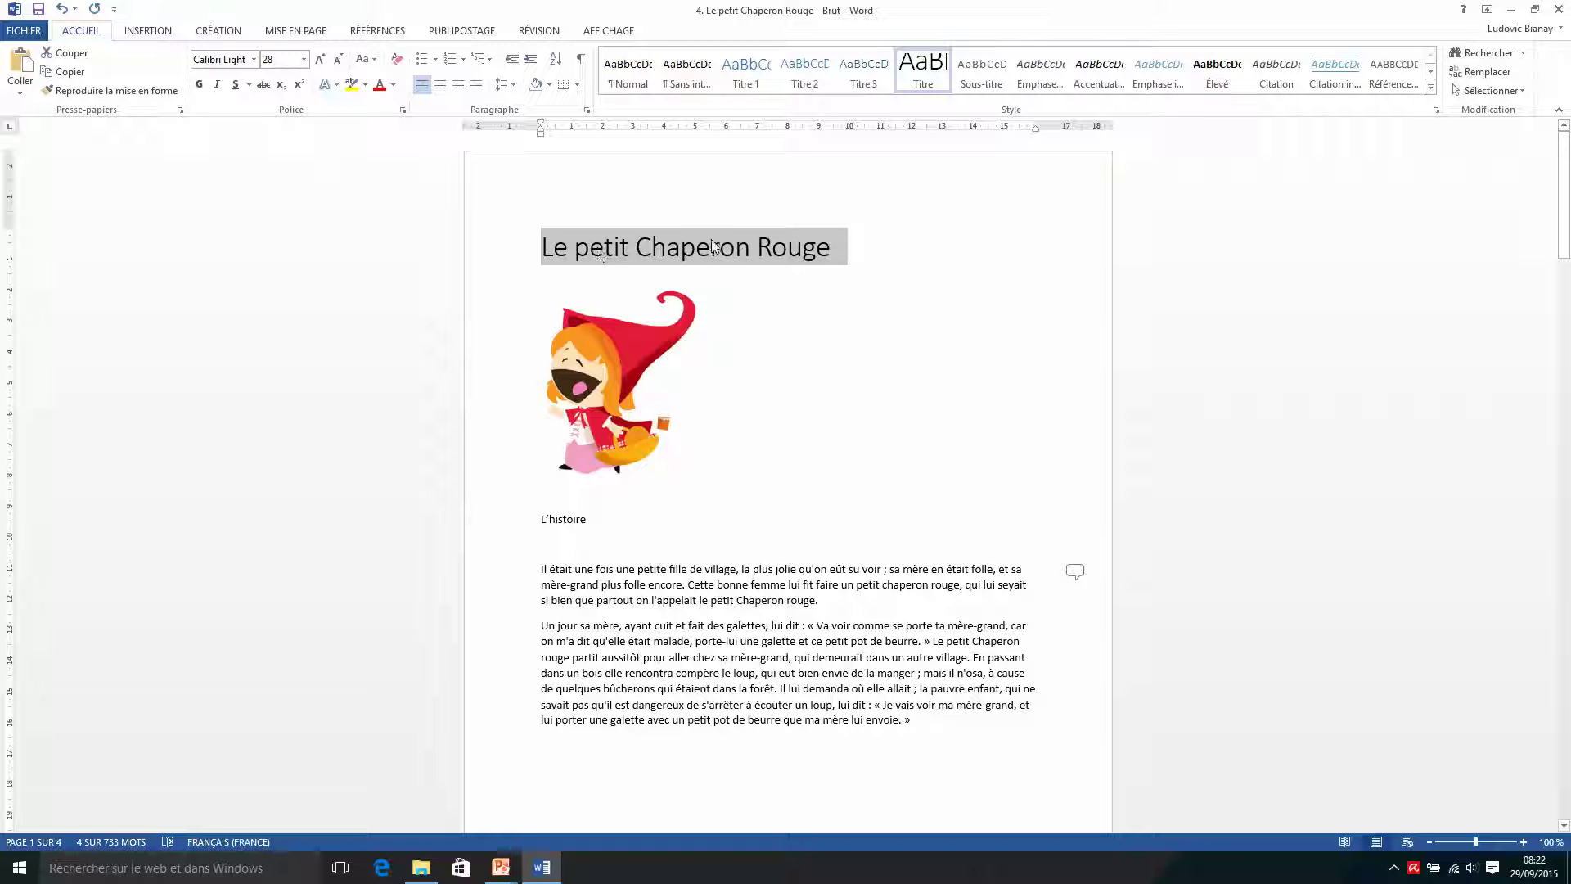
Step: Apply the Titre 1 style to the headings "L'histoire", "Fiche personnages" and "Statistiques"
click(511, 528)
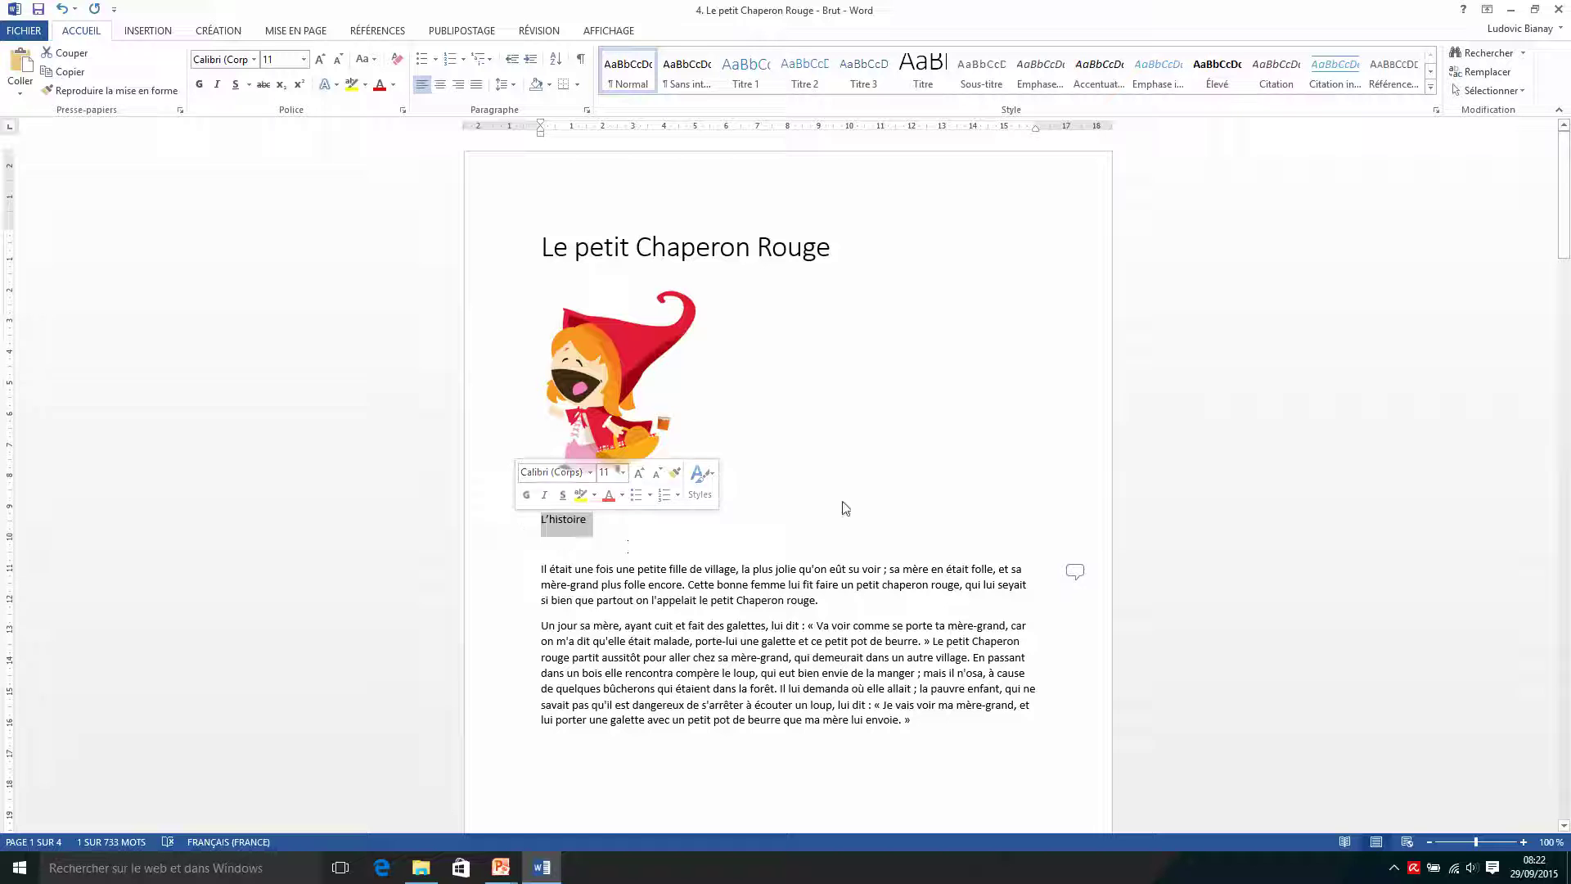
click(746, 72)
scroll(770, 337, down, 12)
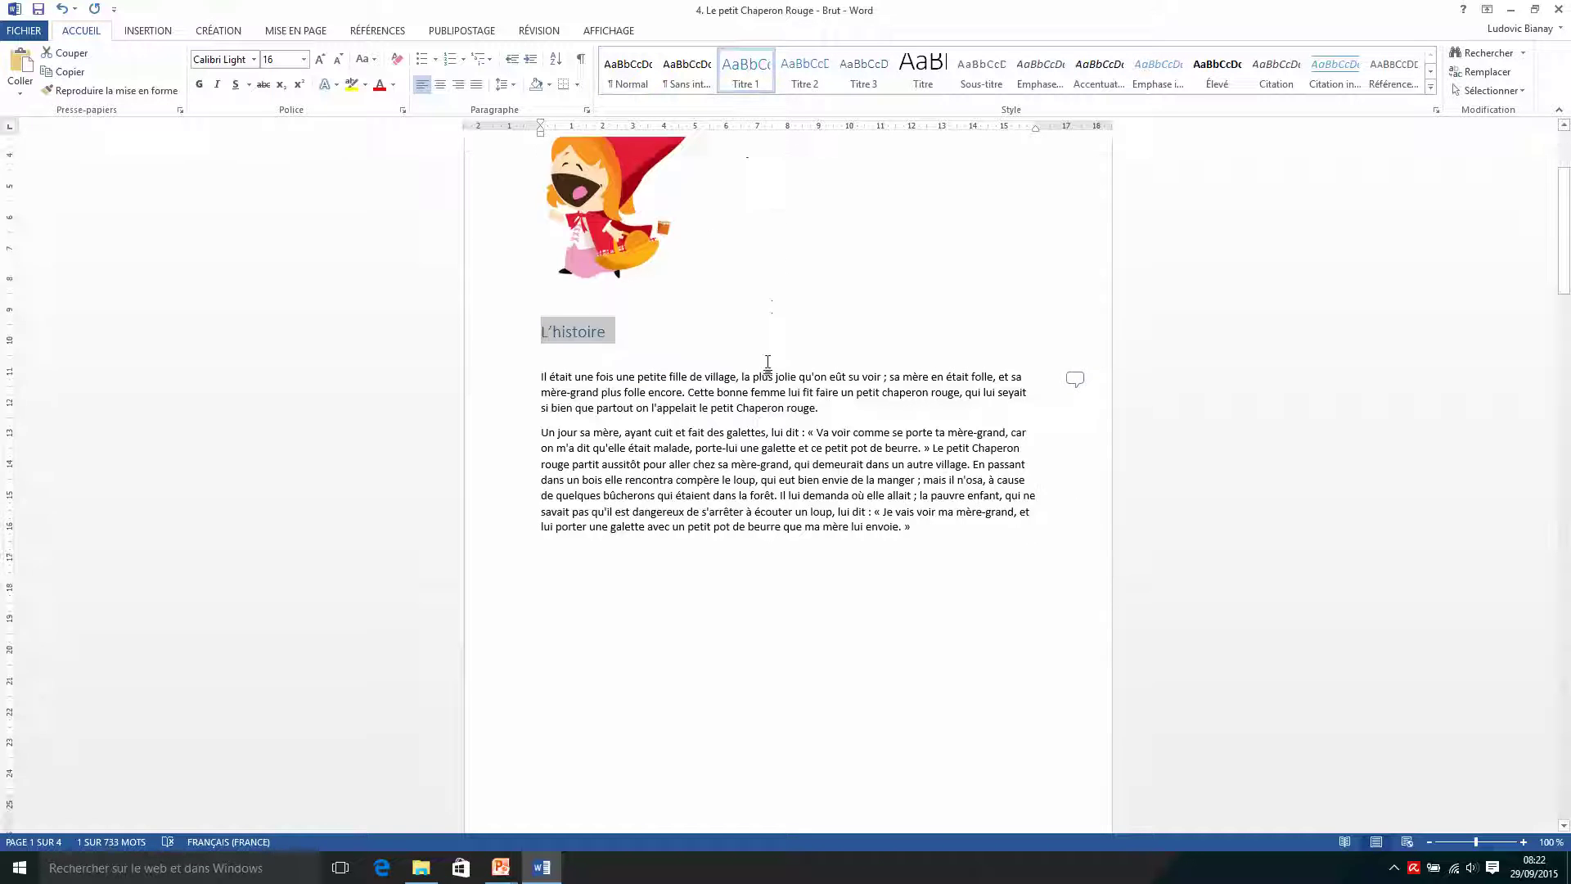
scroll(764, 364, down, 15)
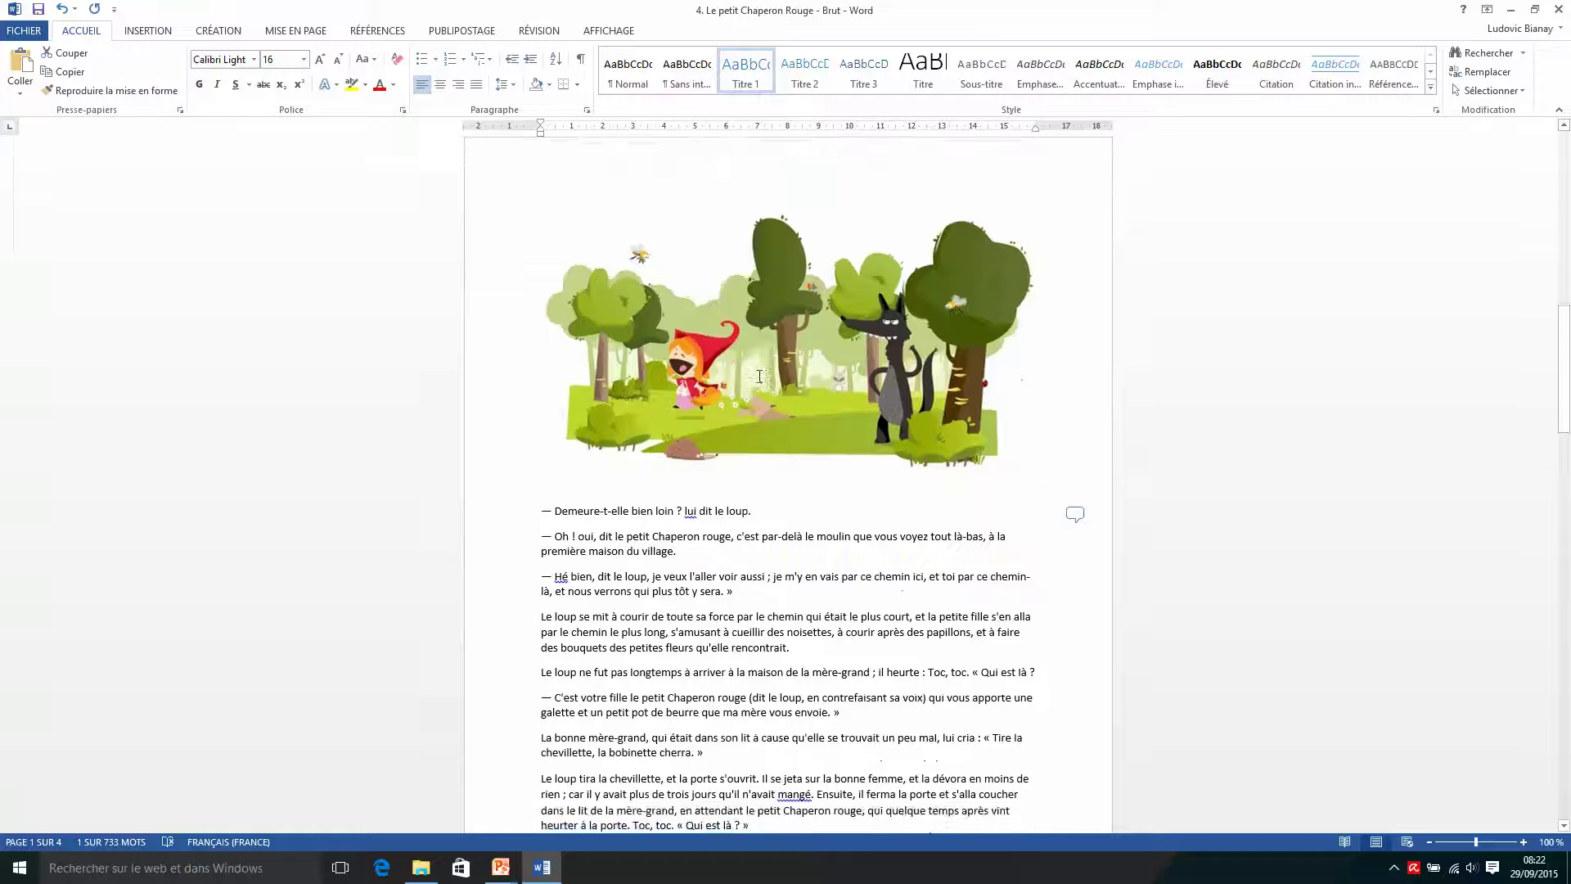
scroll(754, 376, down, 14)
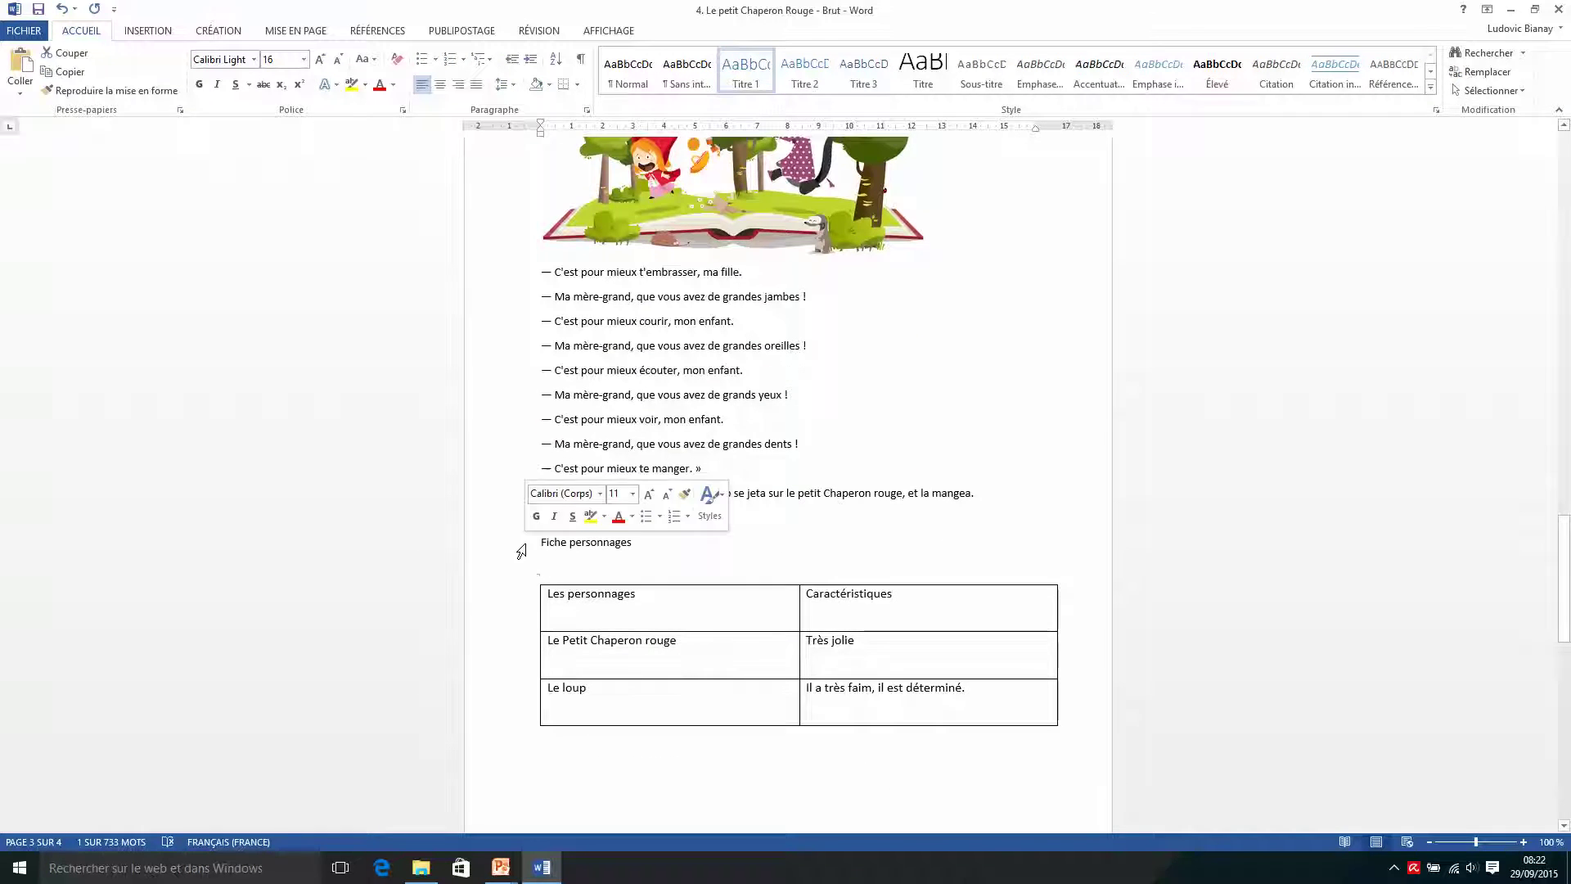
click(519, 548)
click(754, 64)
scroll(747, 414, down, 13)
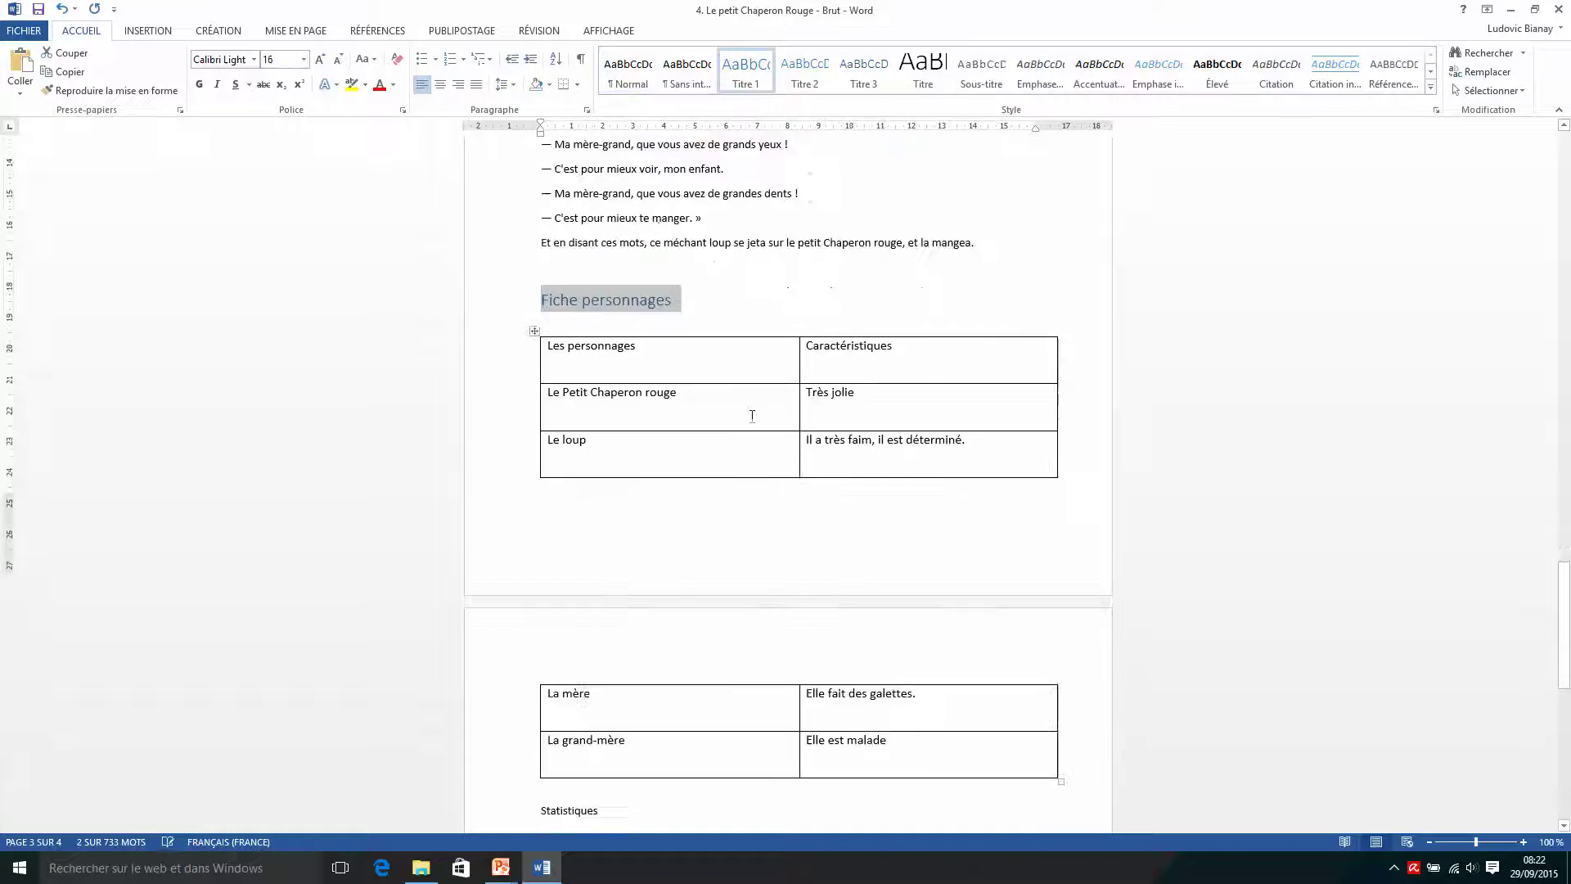
click(477, 394)
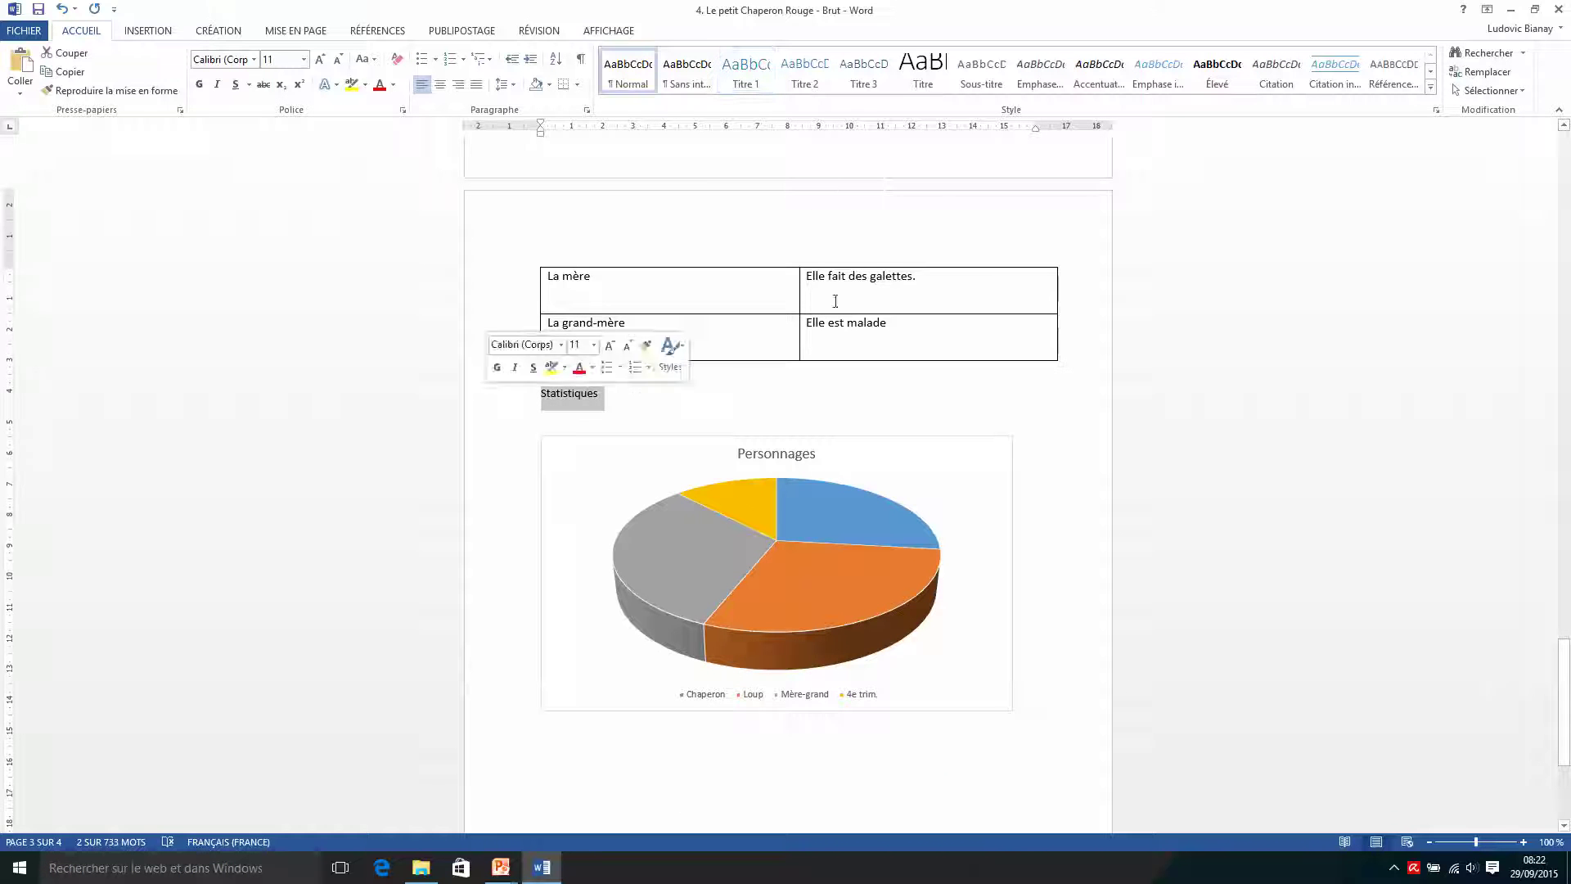
click(767, 82)
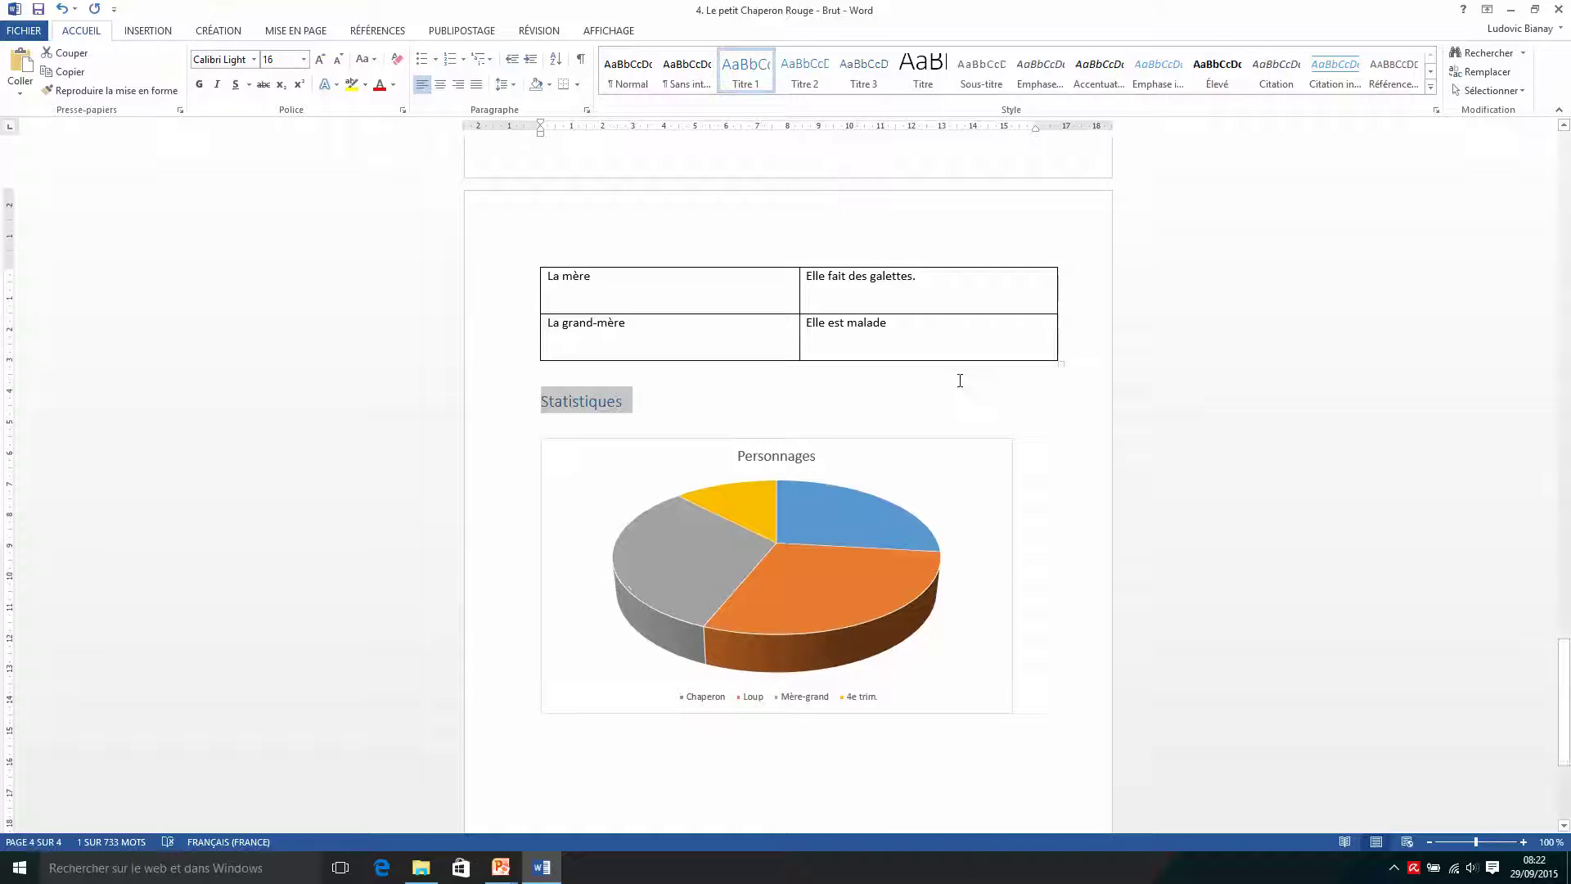
Step: Return to the first page and collapse the "L'histoire", "Fiche personnages" and "Statistiques" sections under their headings
scroll(959, 381, up, 15)
scroll(890, 313, up, 12)
scroll(728, 313, up, 10)
scroll(726, 311, up, 10)
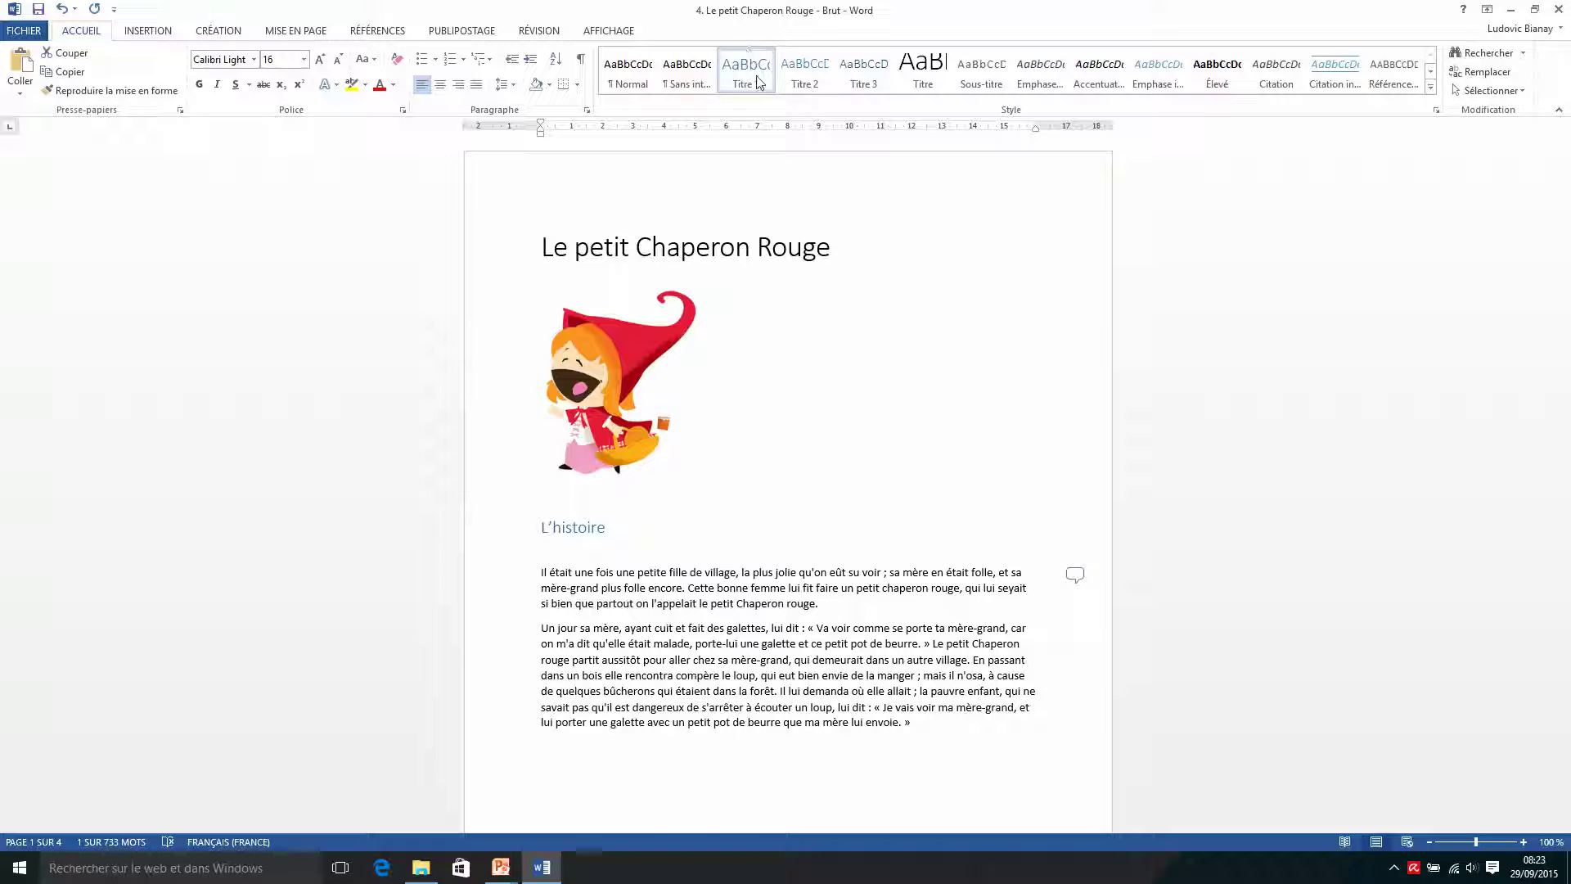
click(530, 528)
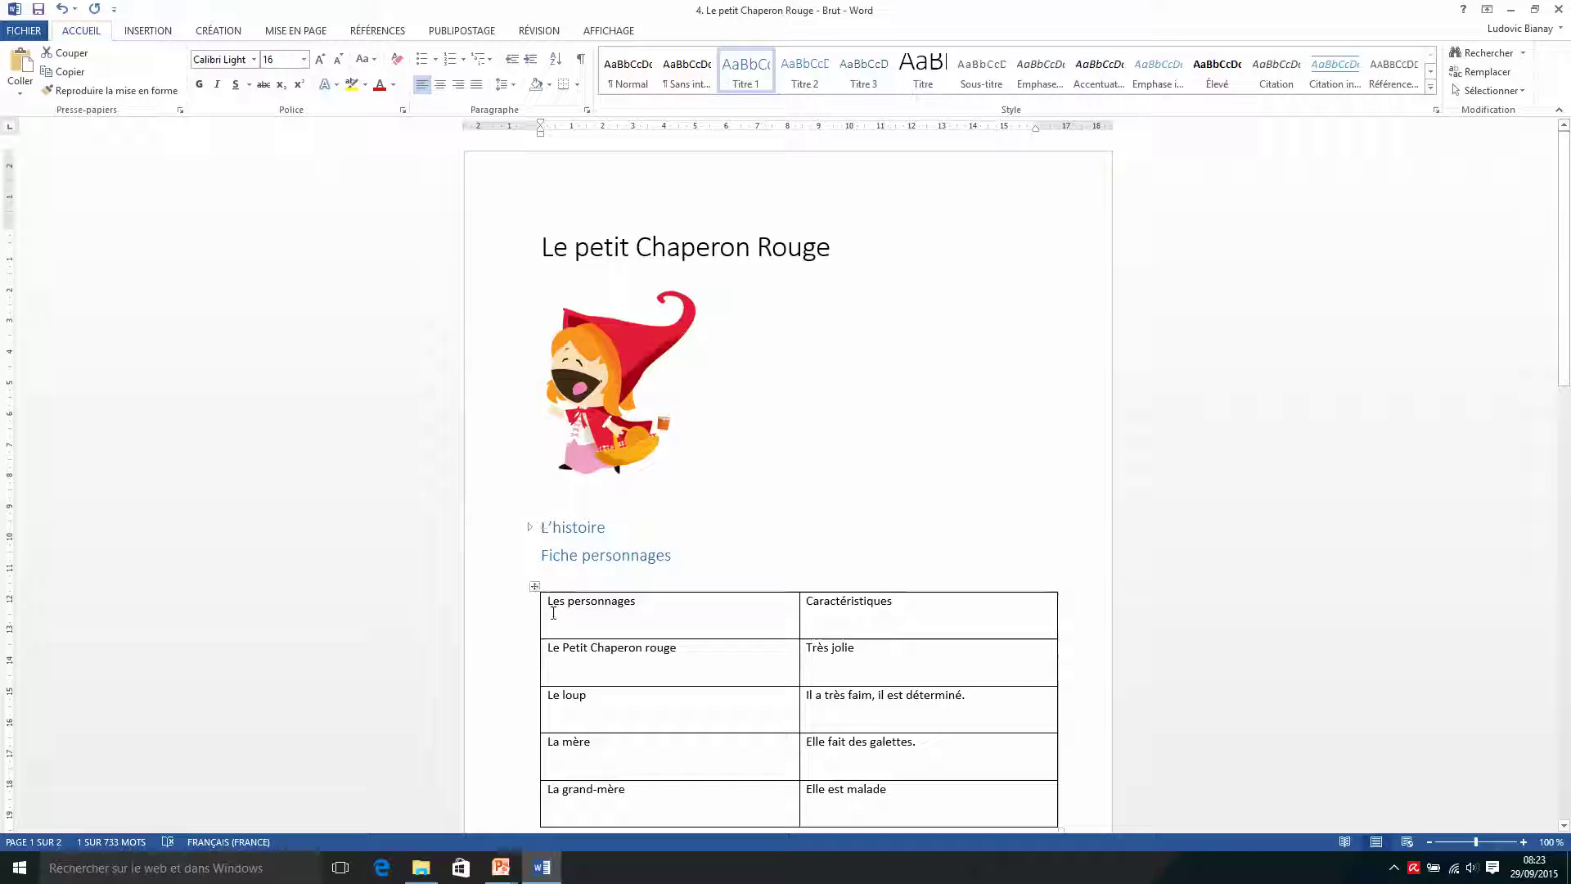
scroll(521, 549, down, 1)
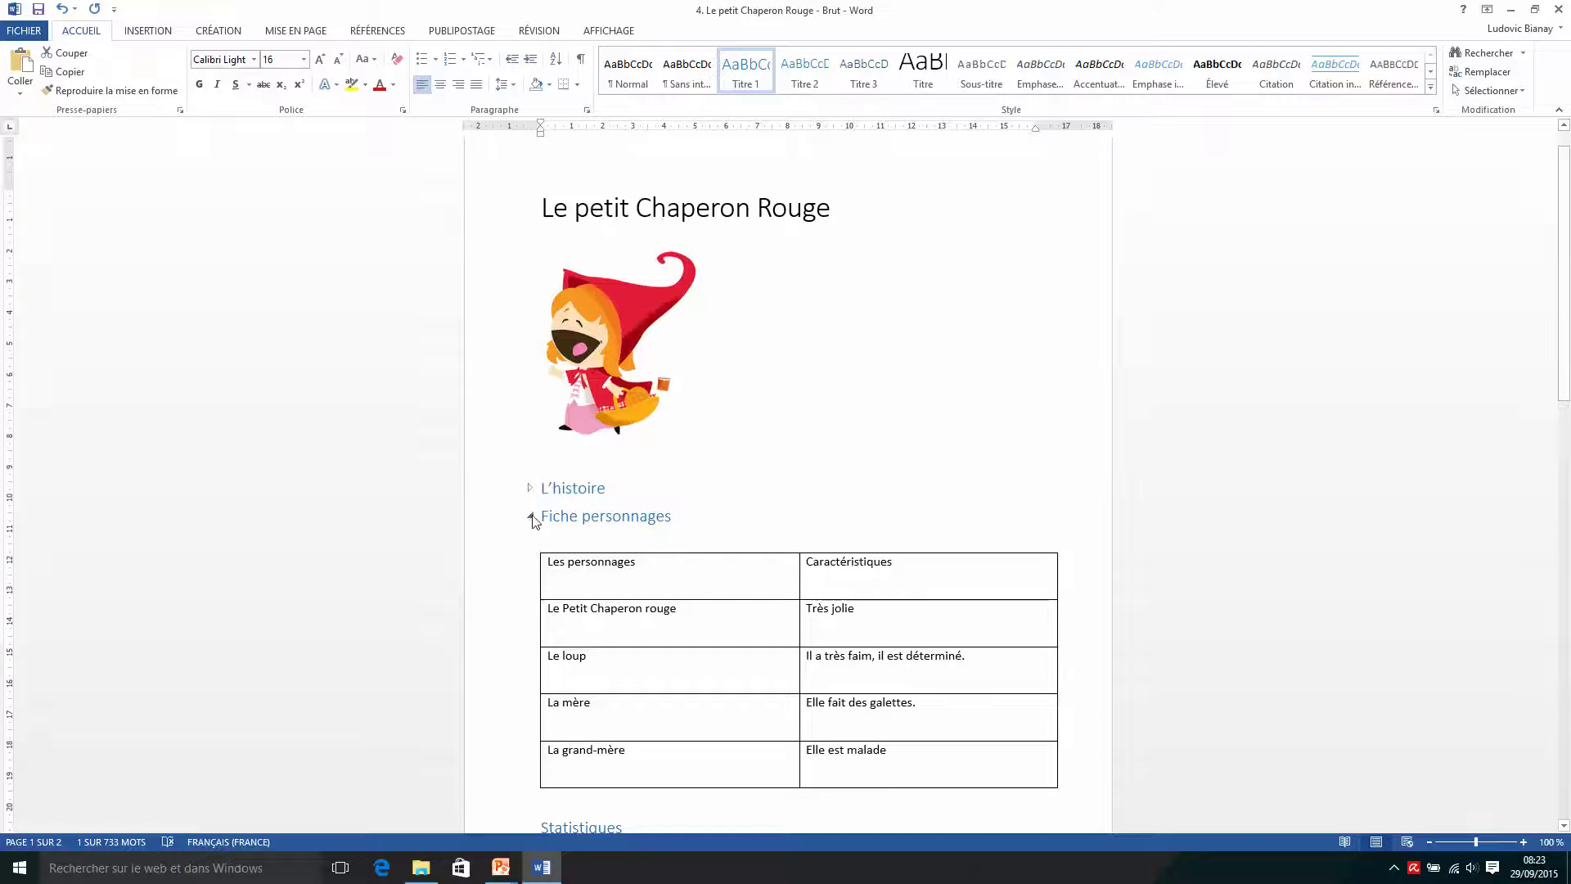
click(530, 516)
click(531, 544)
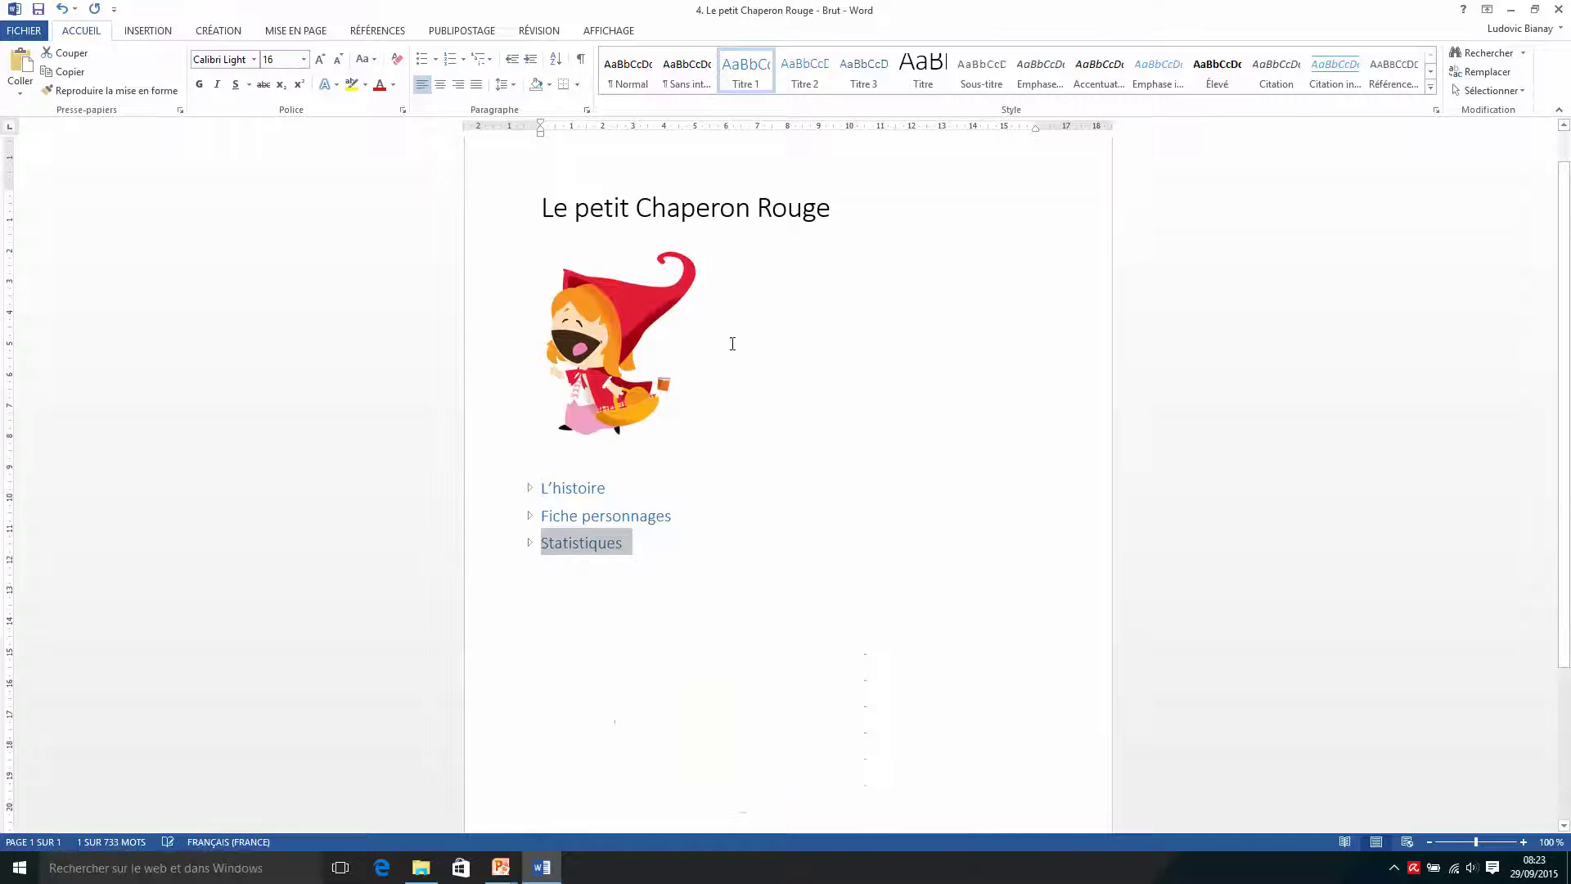
Step: Expand the collapsed "Statistiques", "Fiche personnages" and "L'histoire" sections again
click(529, 541)
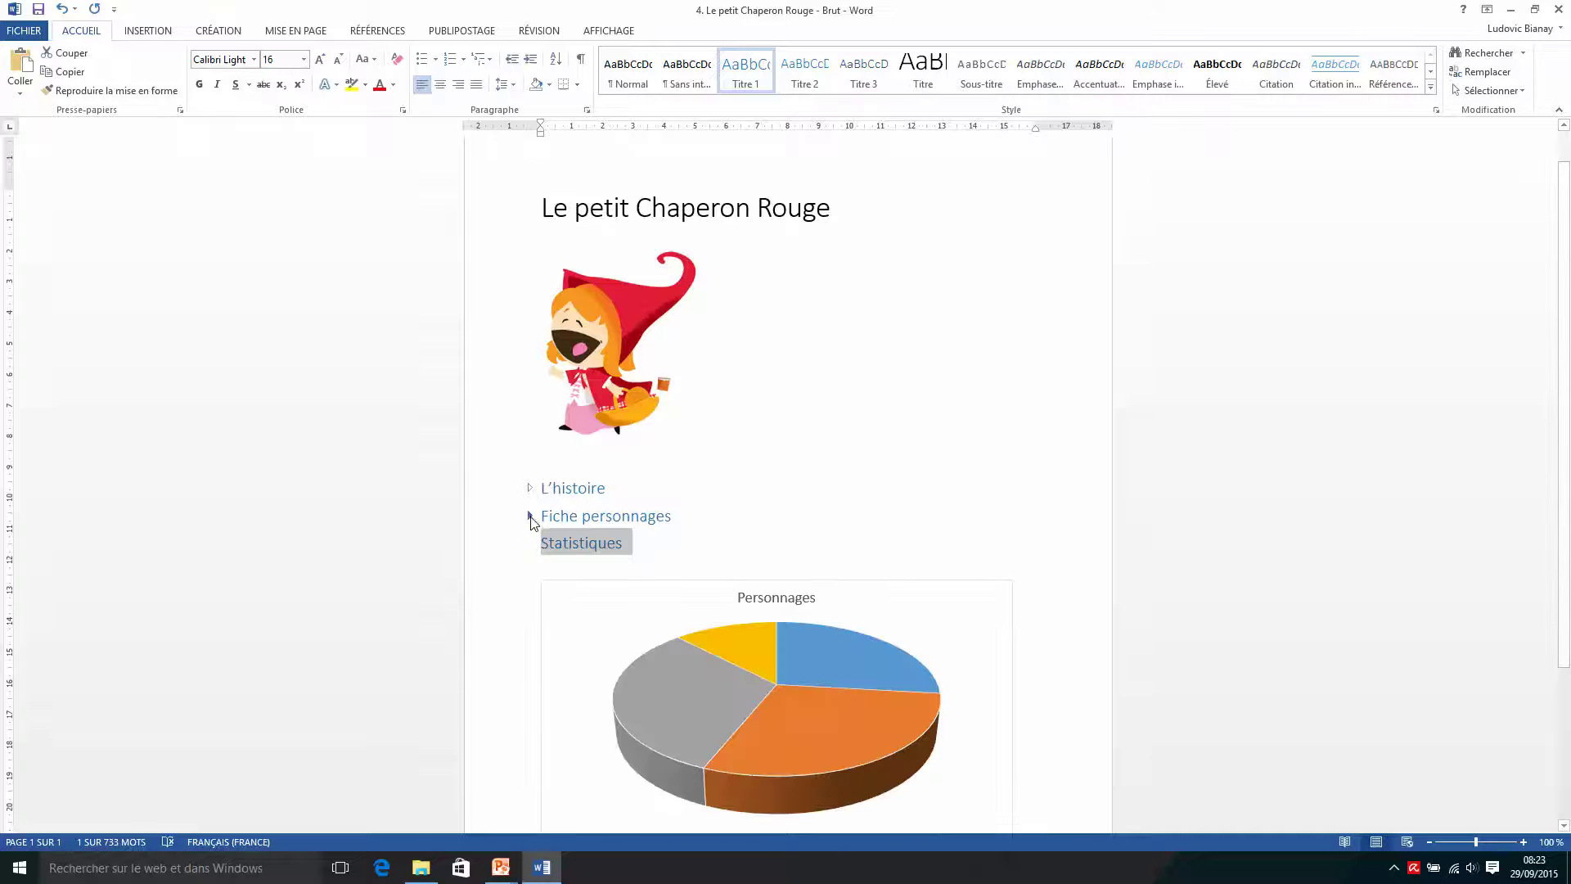
click(529, 515)
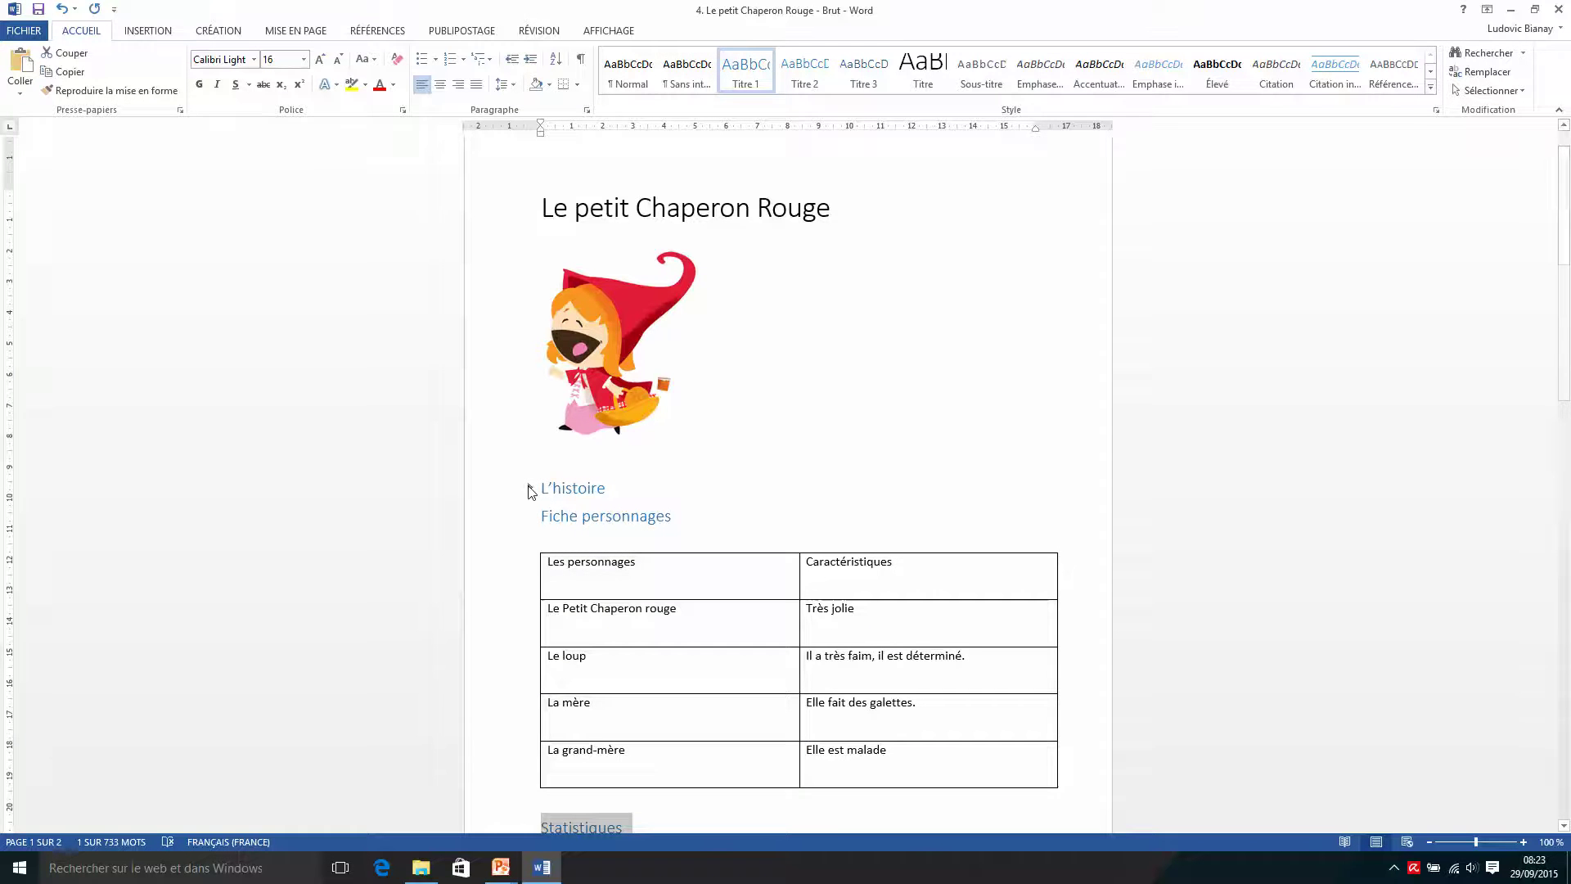
click(528, 489)
scroll(663, 601, down, 1)
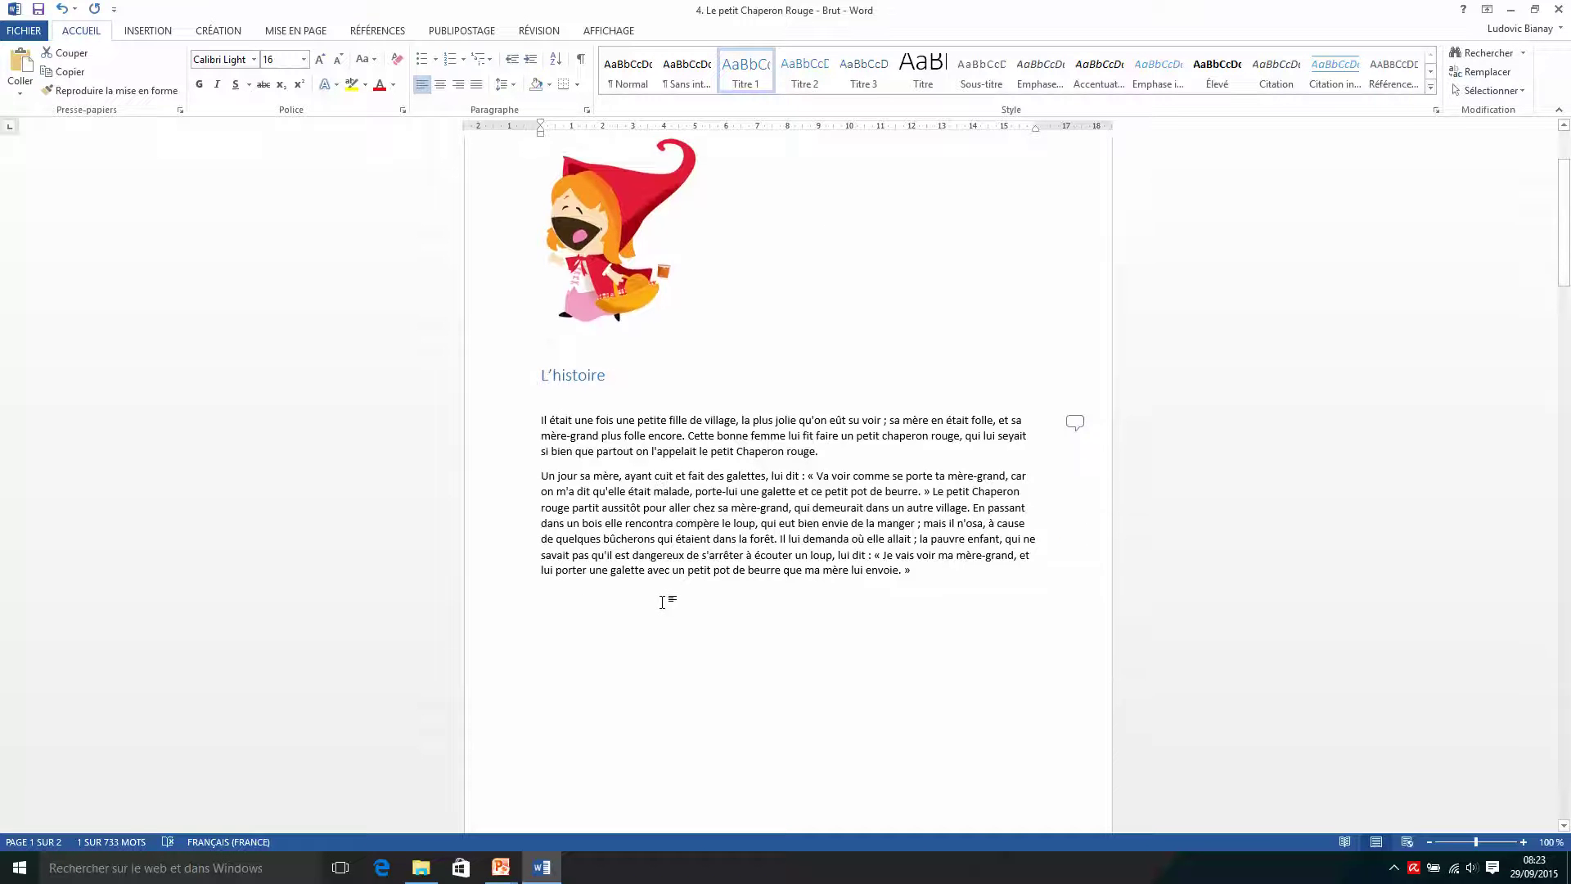
scroll(664, 601, up, 3)
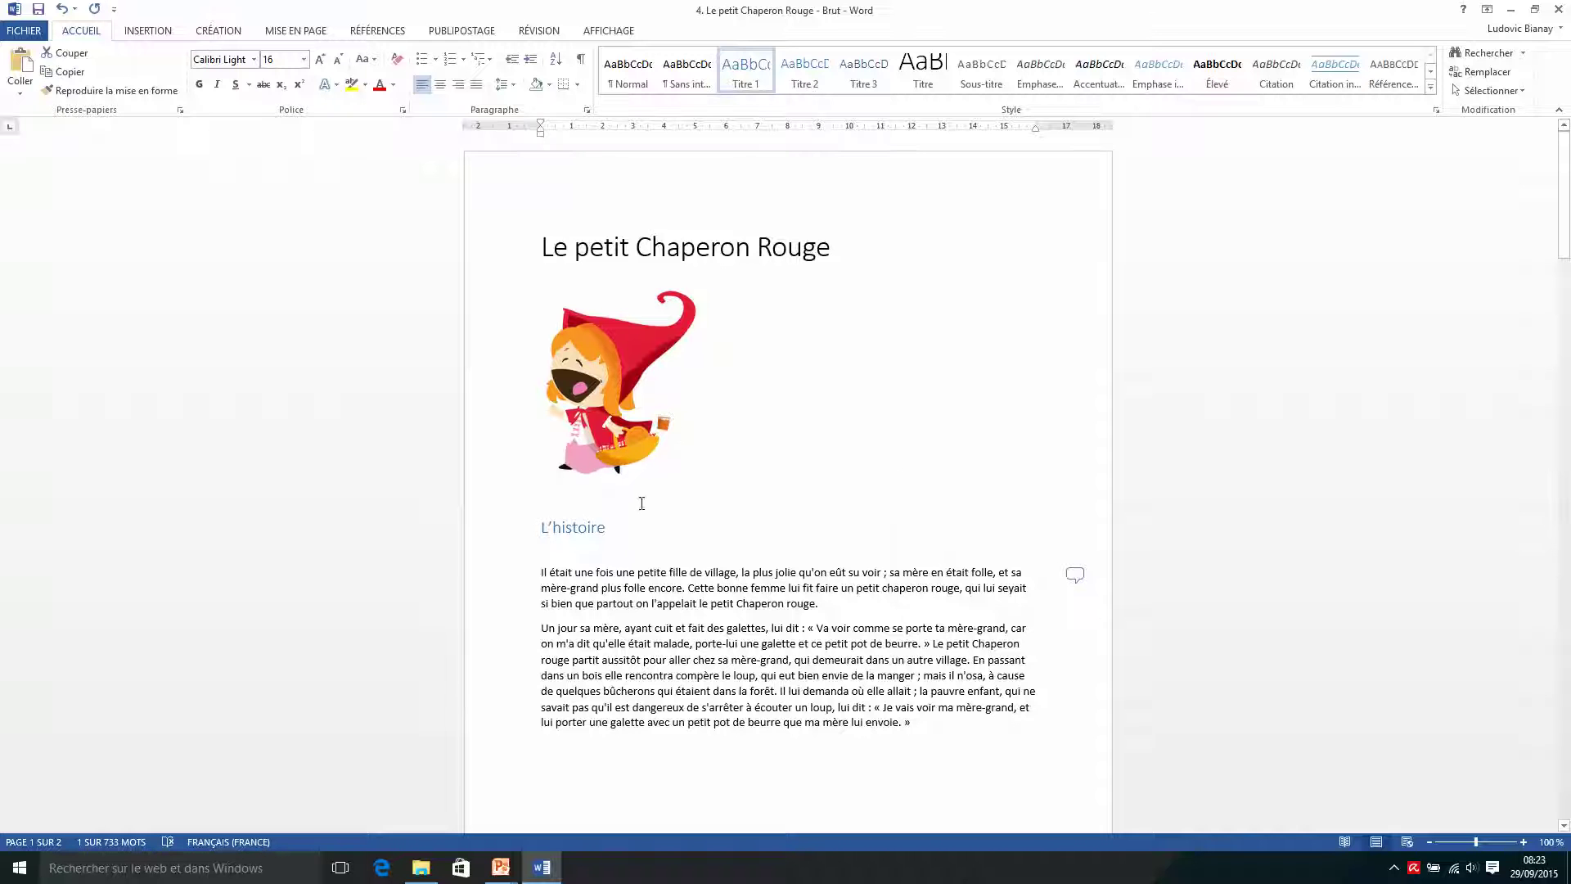
Step: Examine the whole document's headings and text in outline view (Plan), and close that view to return to the page layout
click(630, 32)
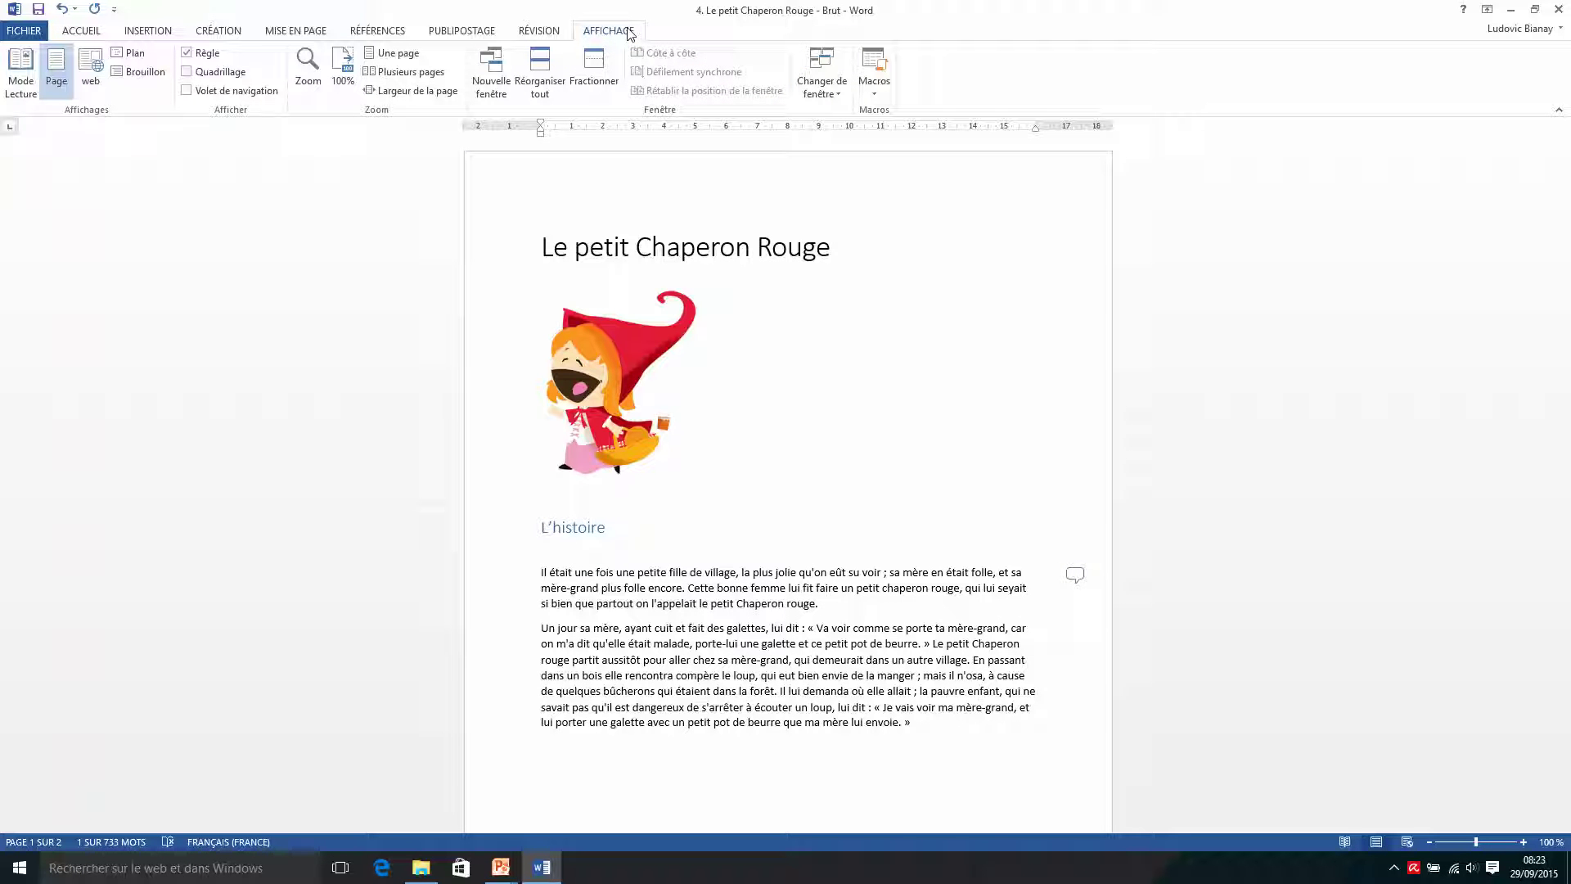
click(132, 54)
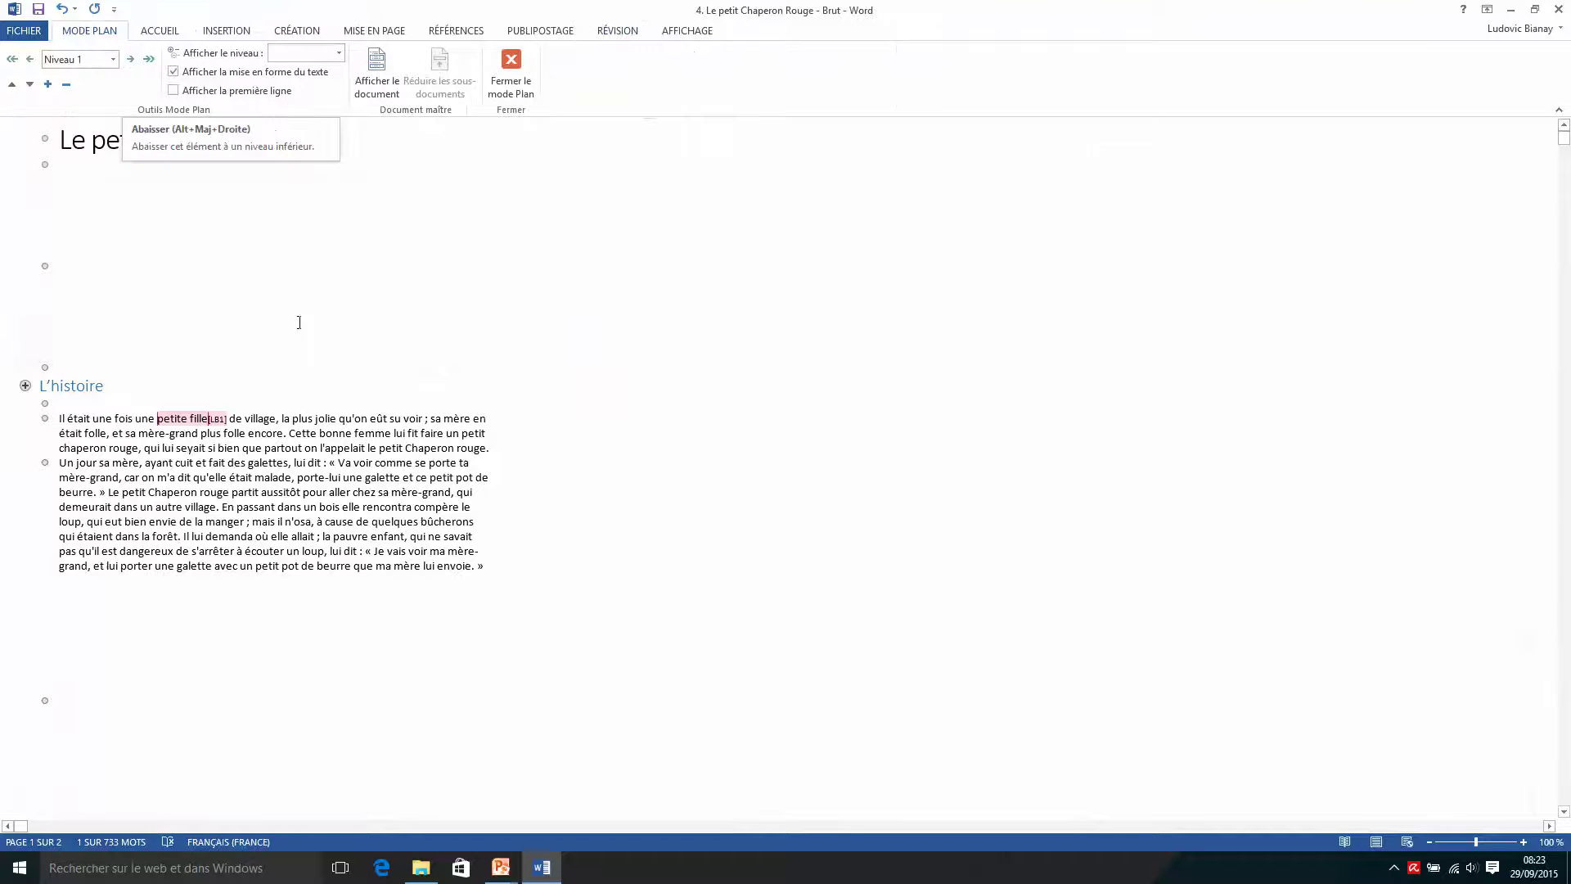
scroll(233, 341, down, 10)
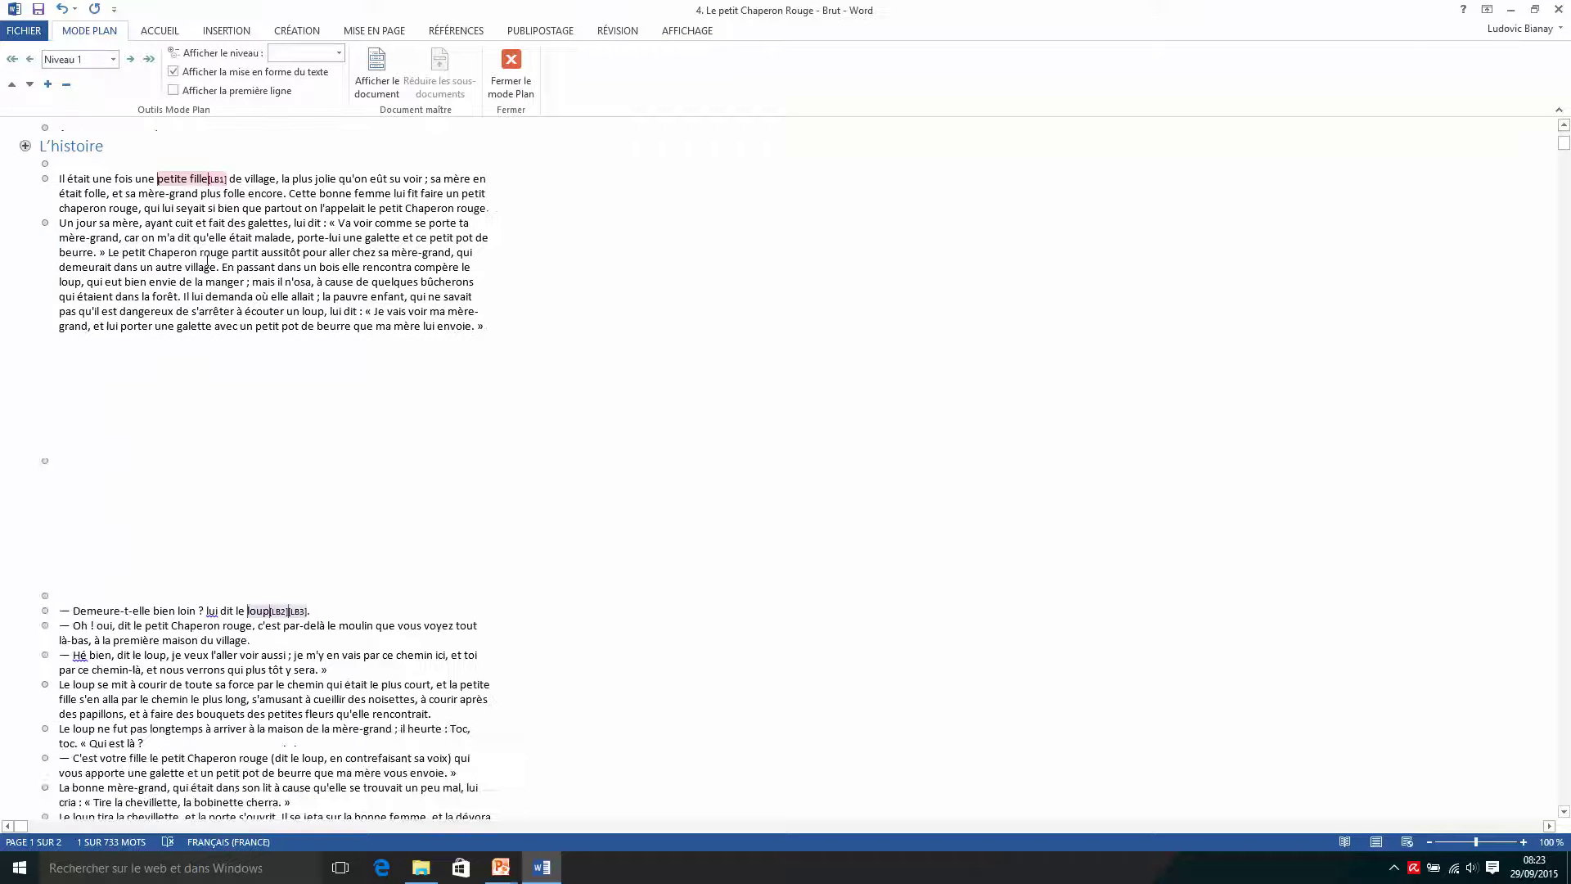
scroll(233, 342, down, 10)
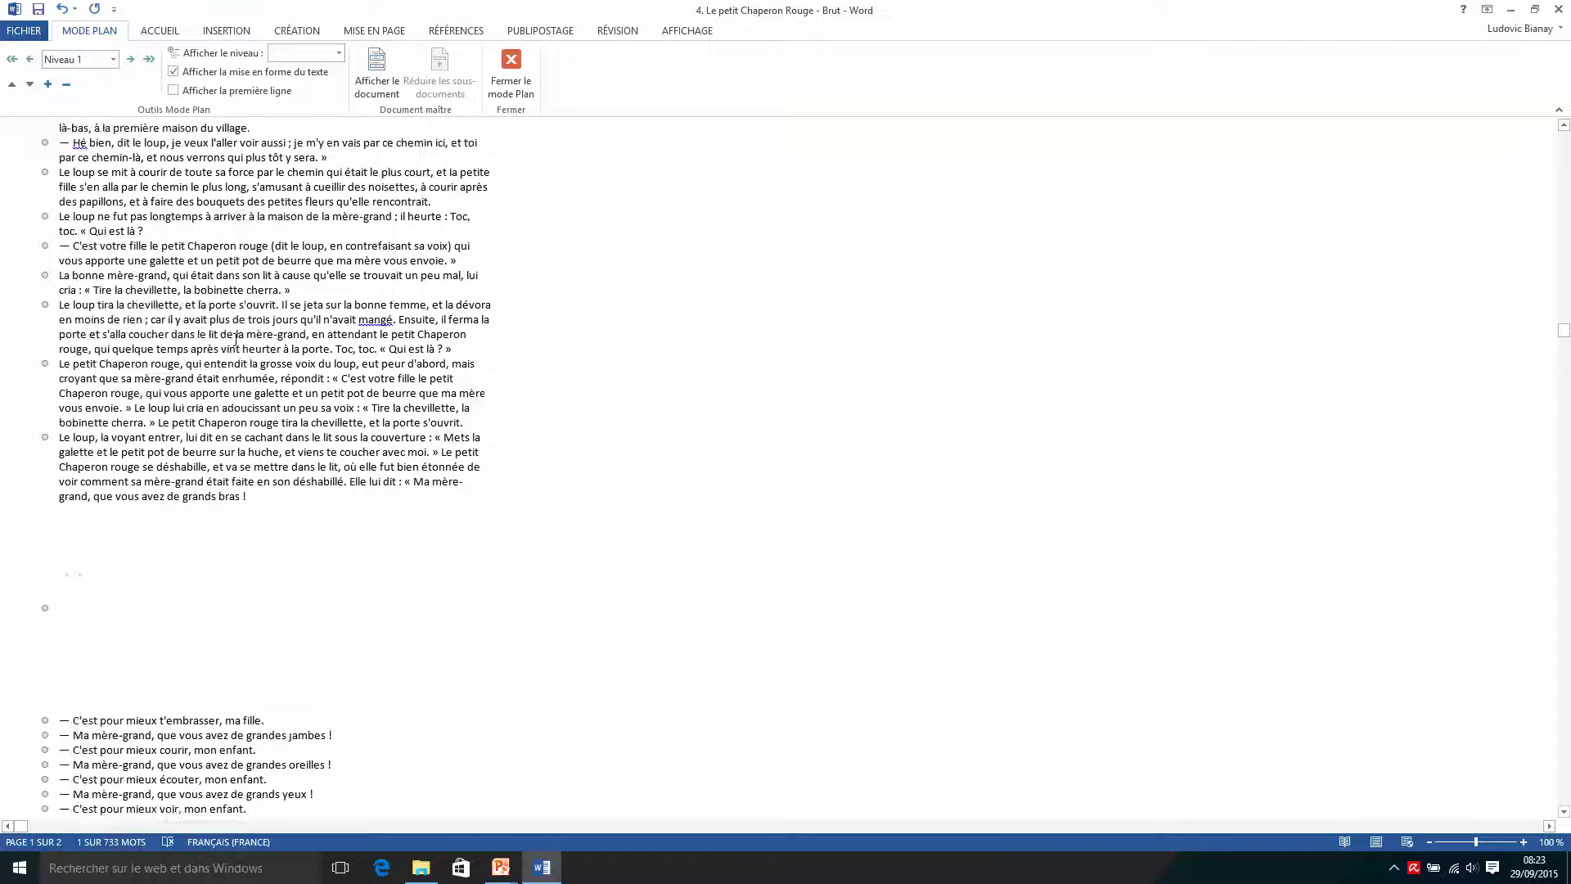
scroll(236, 338, down, 10)
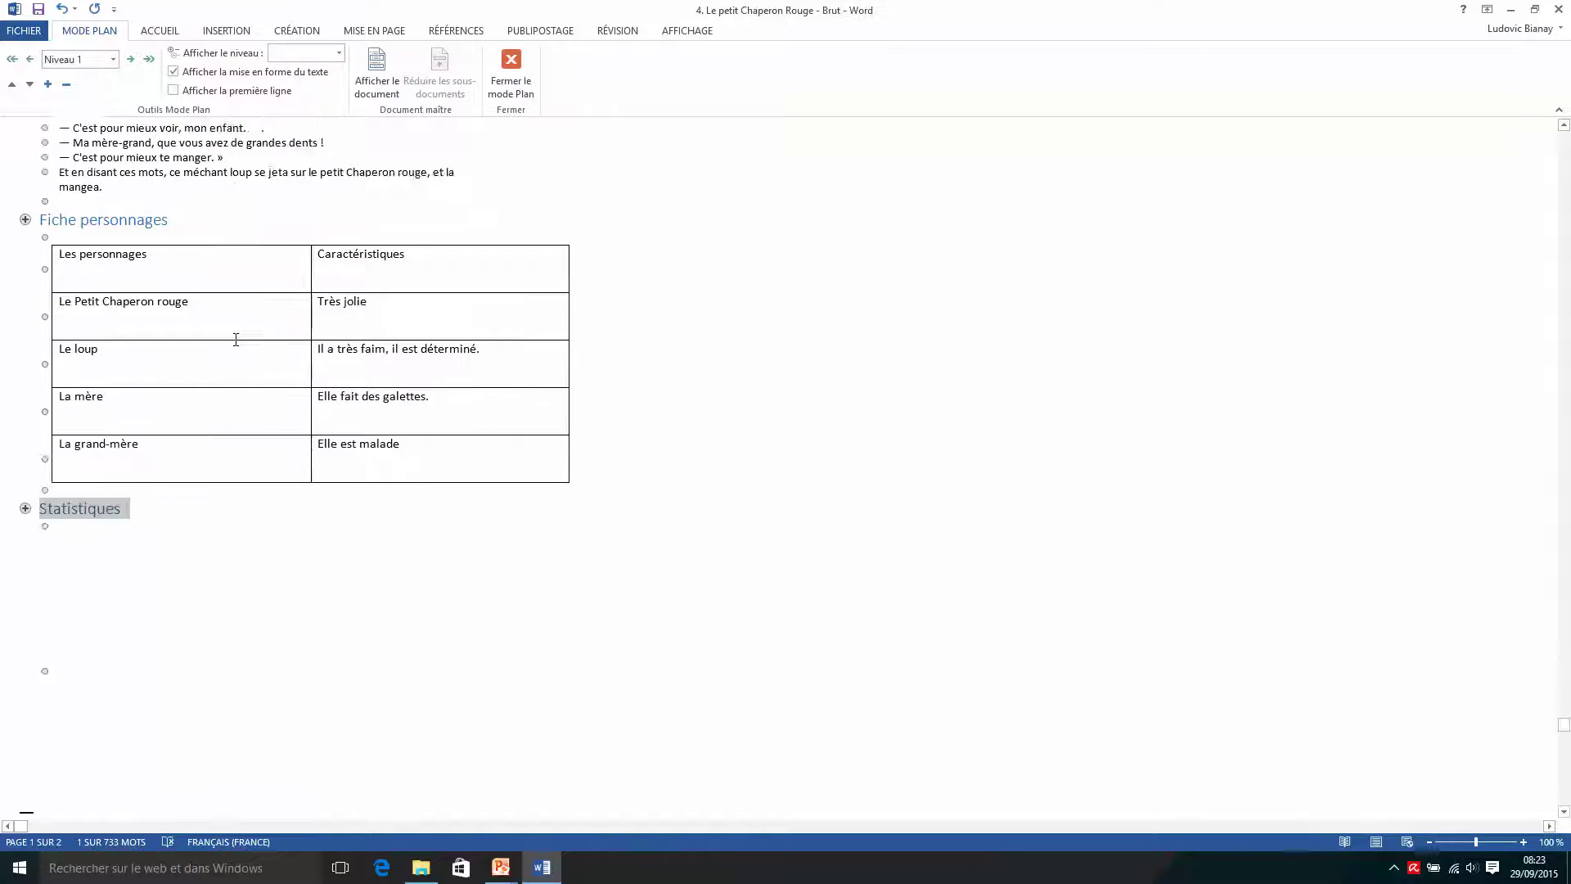
scroll(236, 340, up, 6)
scroll(236, 340, up, 15)
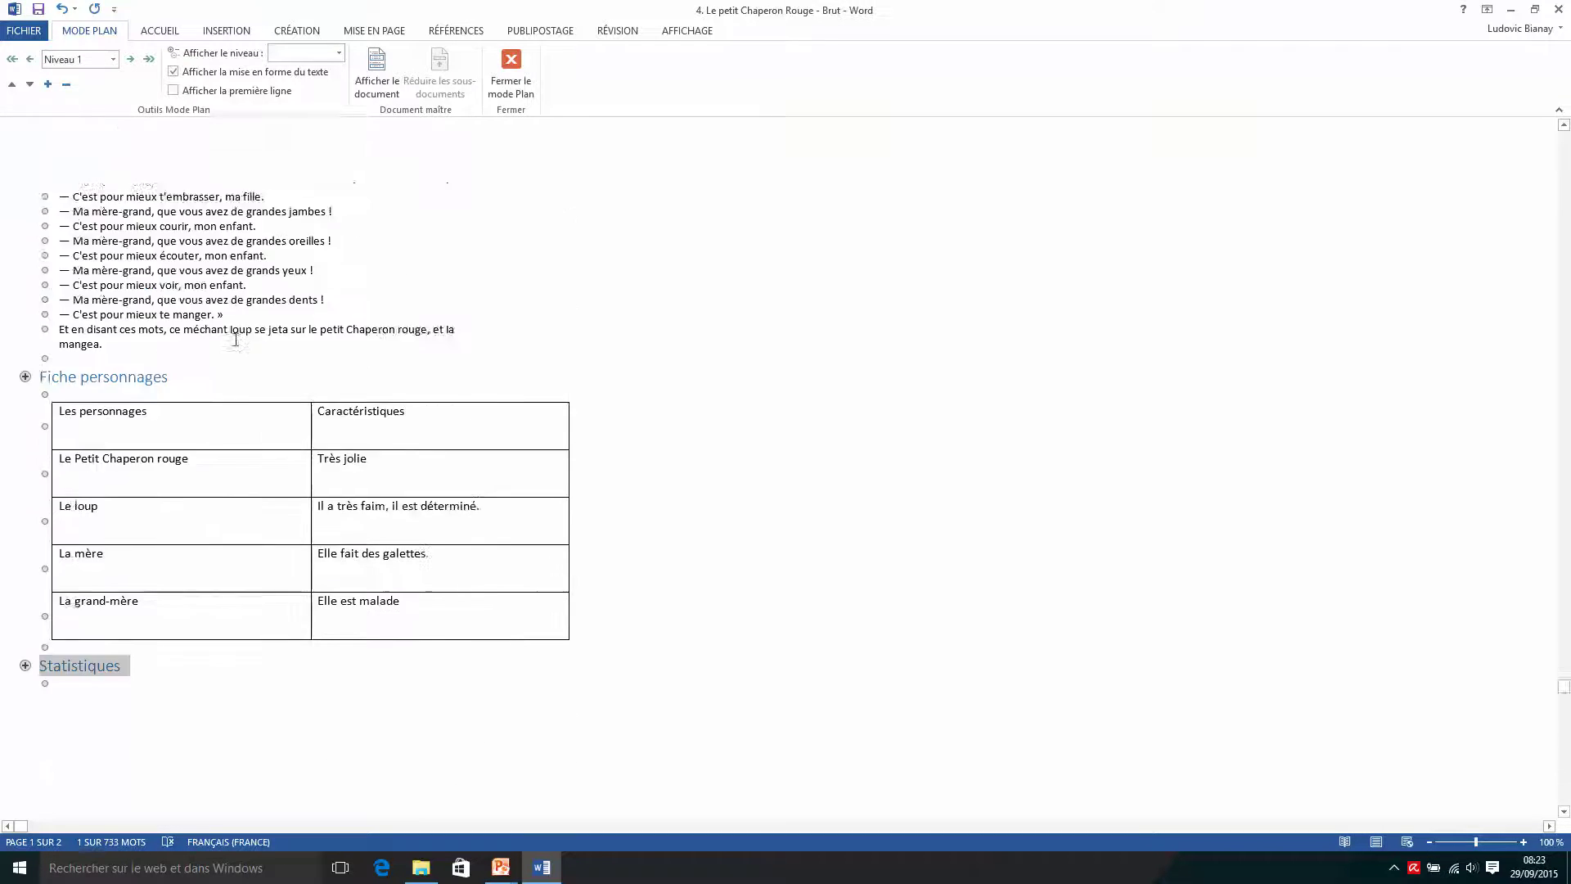
scroll(236, 339, up, 6)
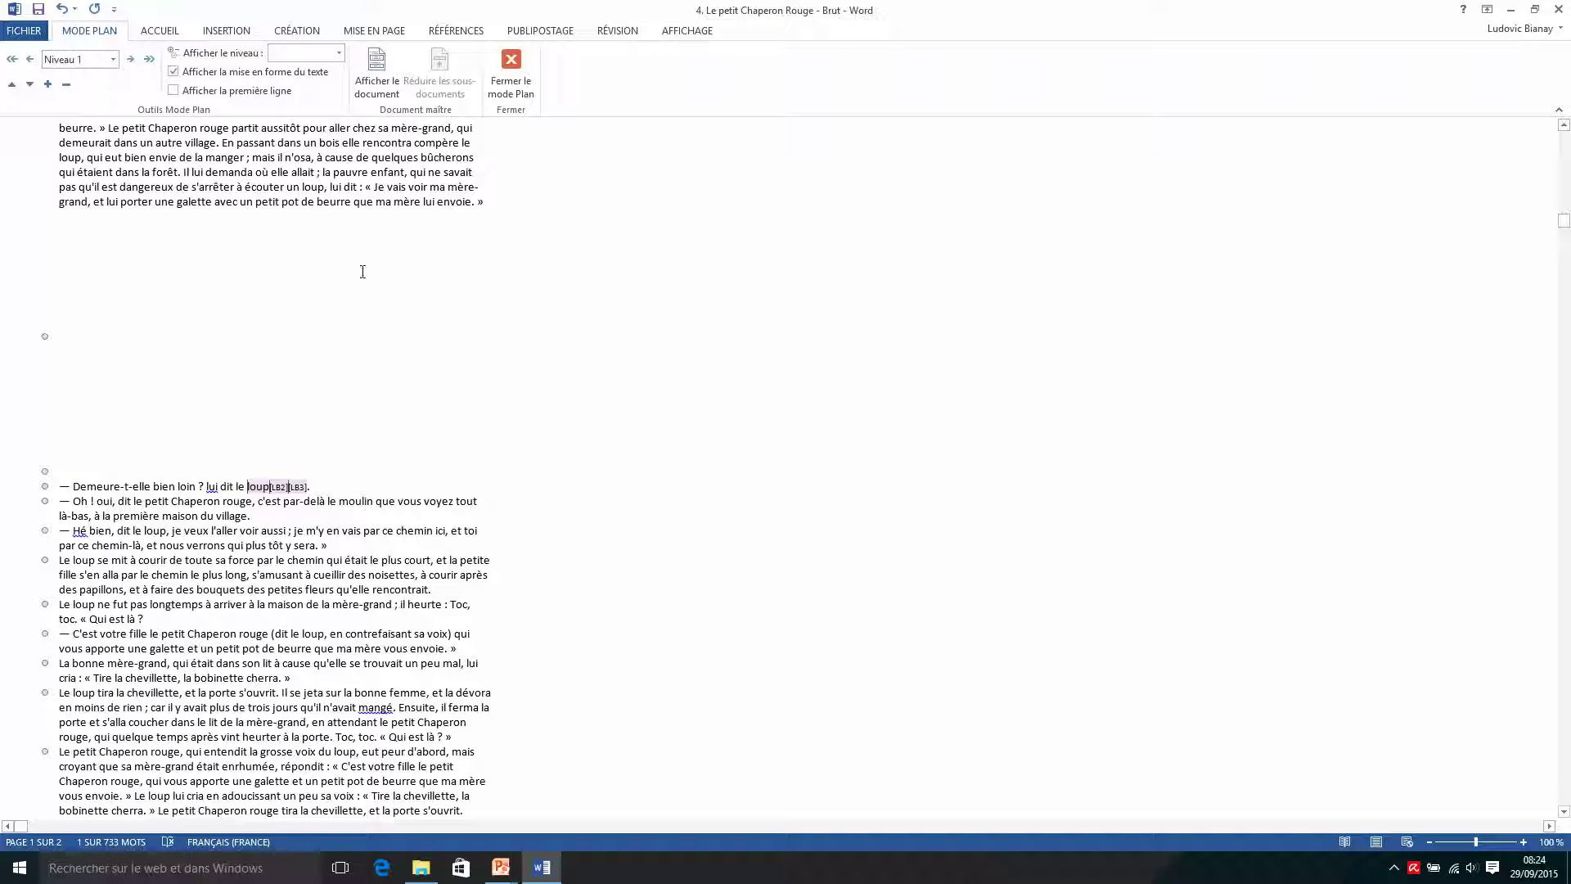
click(511, 65)
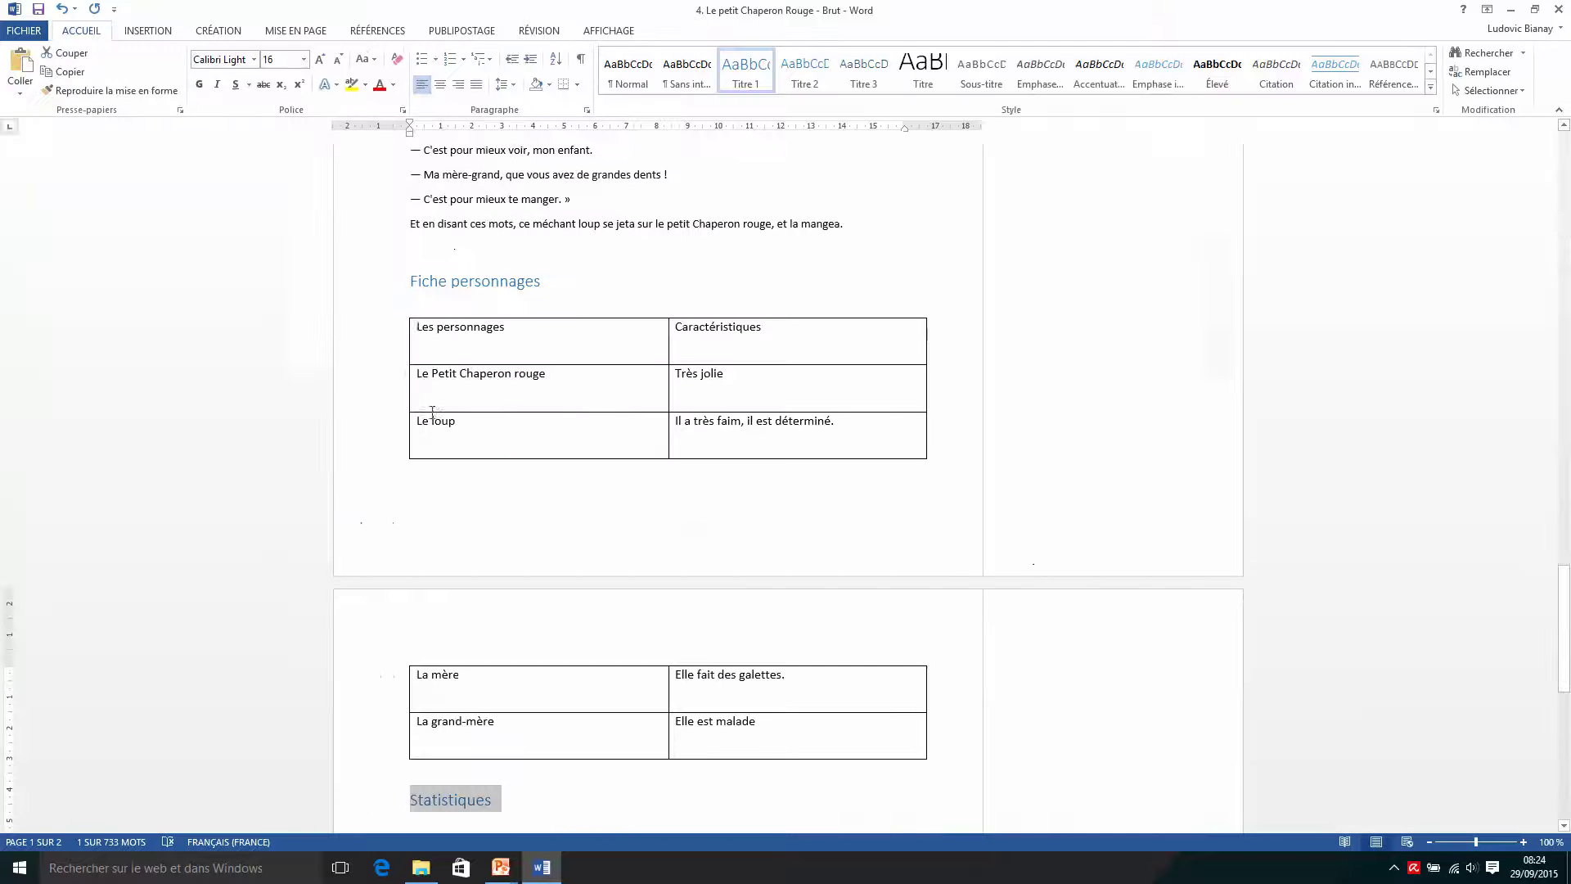
scroll(458, 264, up, 10)
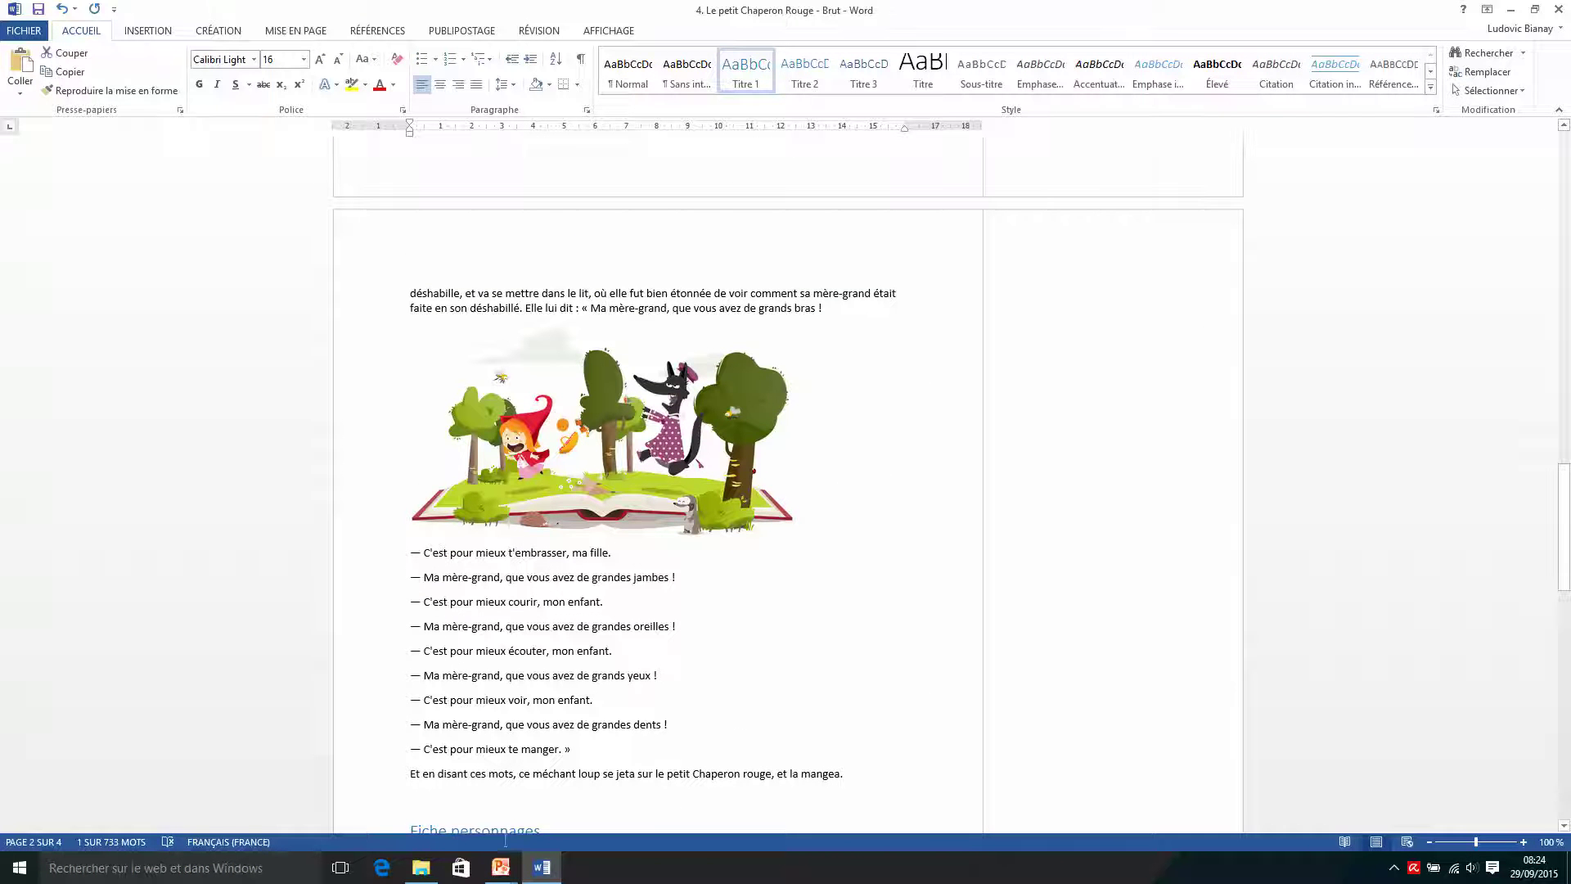
Step: Switch to the running PowerPoint slide show, advance to the "Synthèse" slide and reveal its first two questions
mouse_move(501, 867)
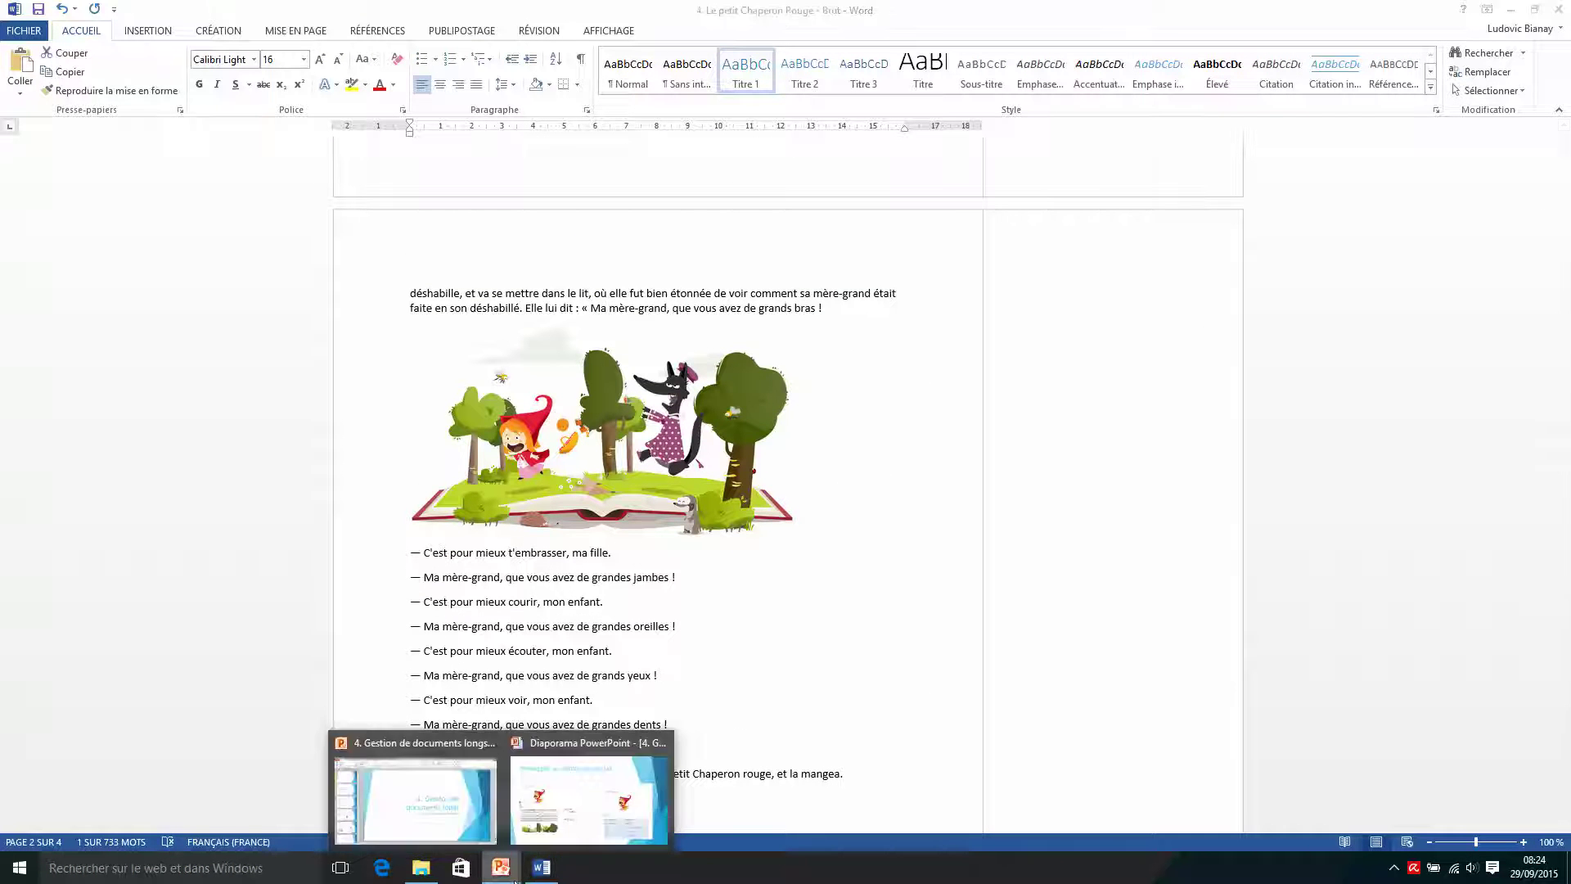
click(576, 792)
click(736, 580)
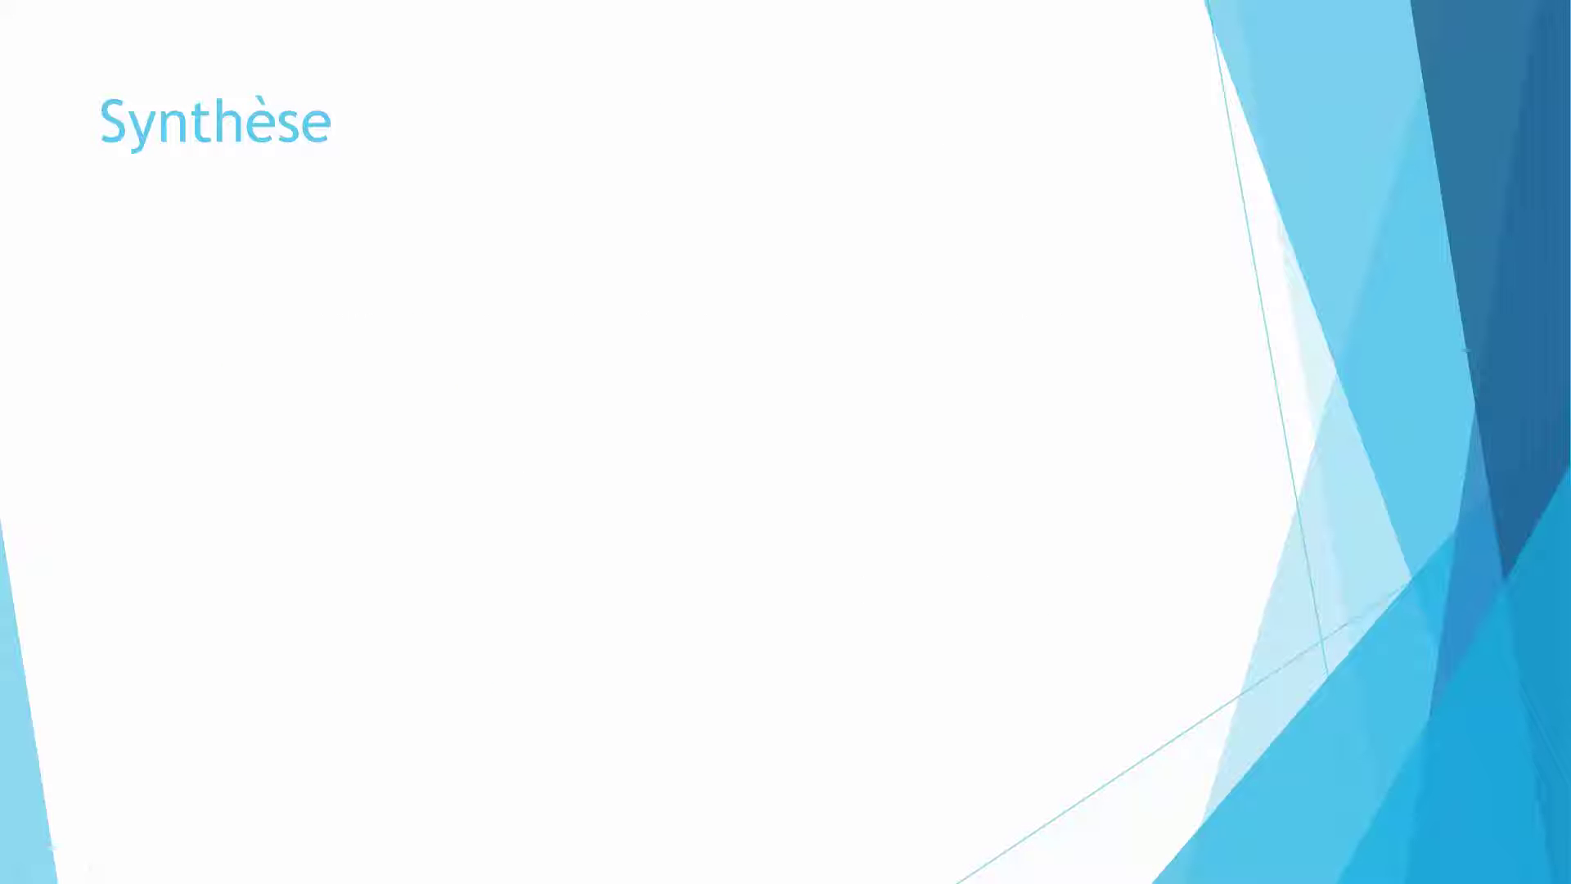
key(space)
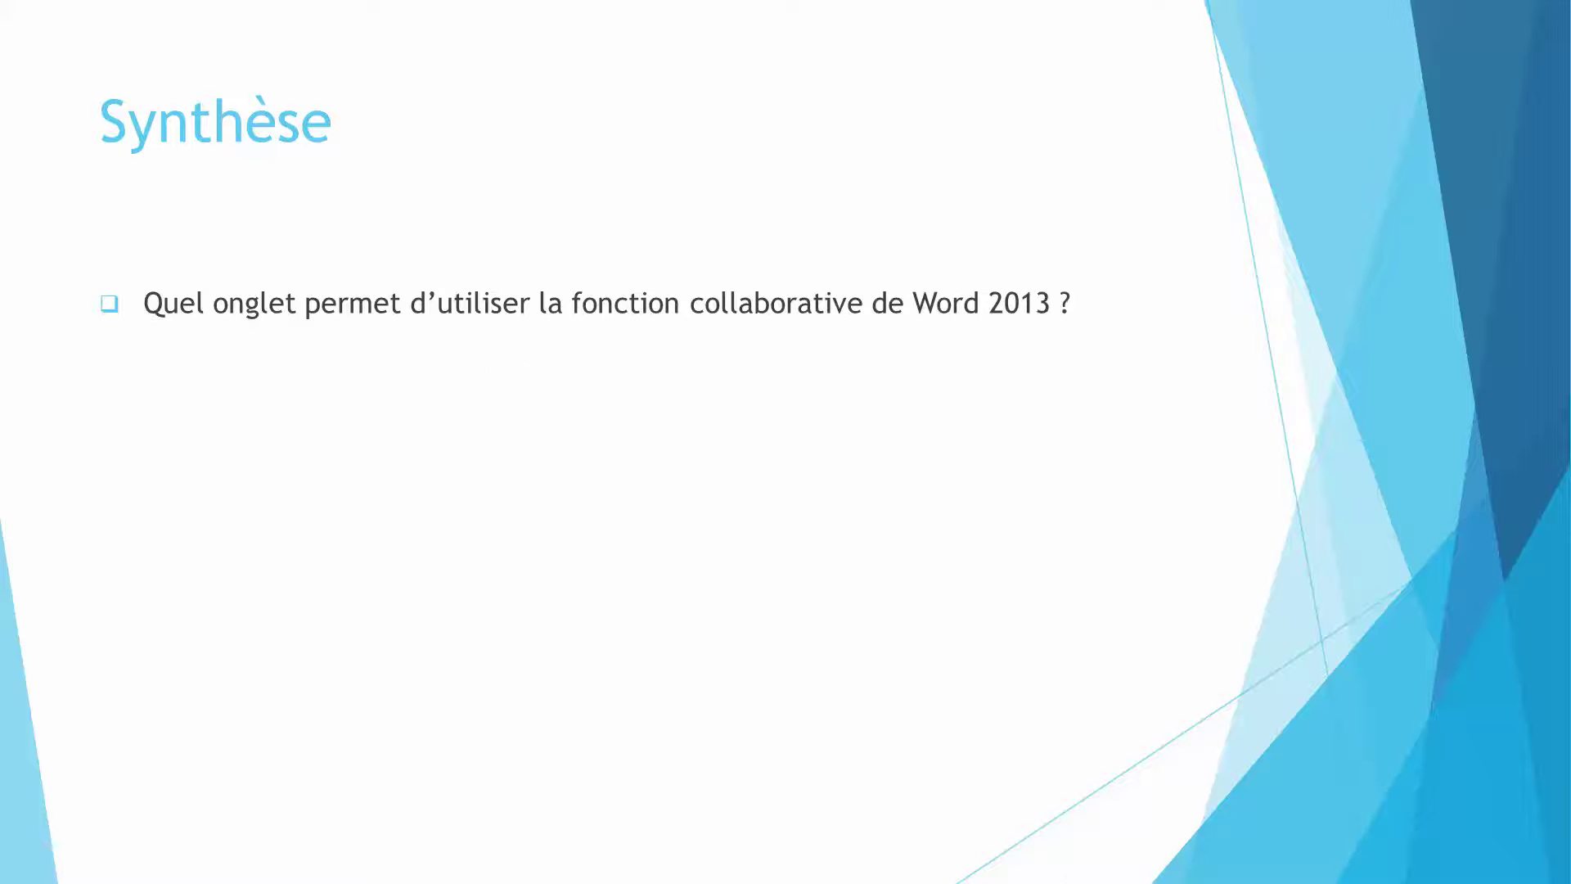
key(Right)
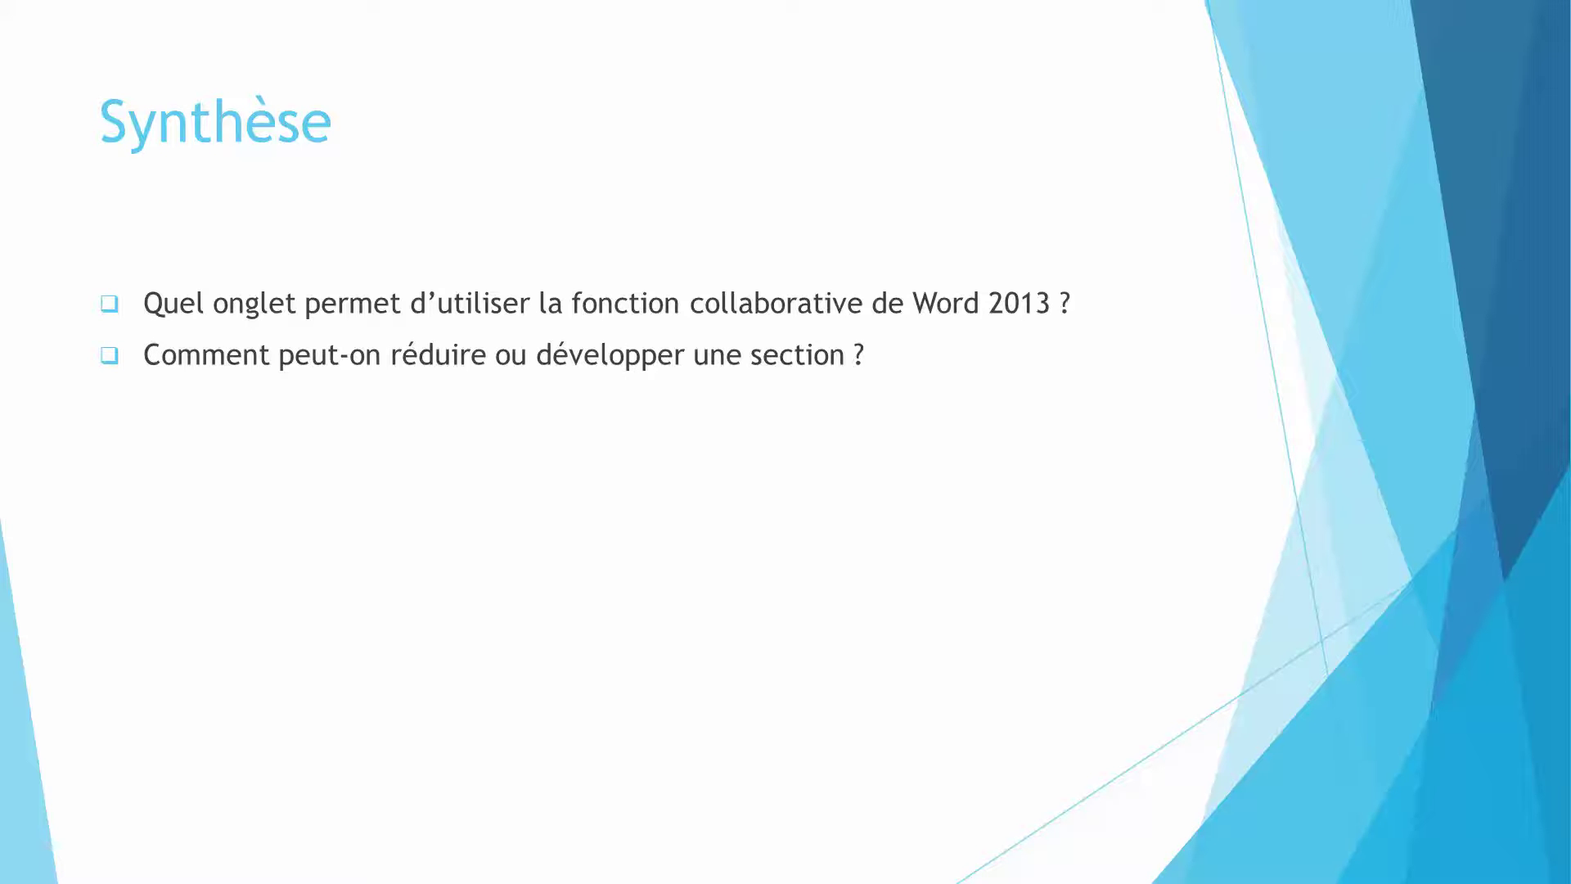